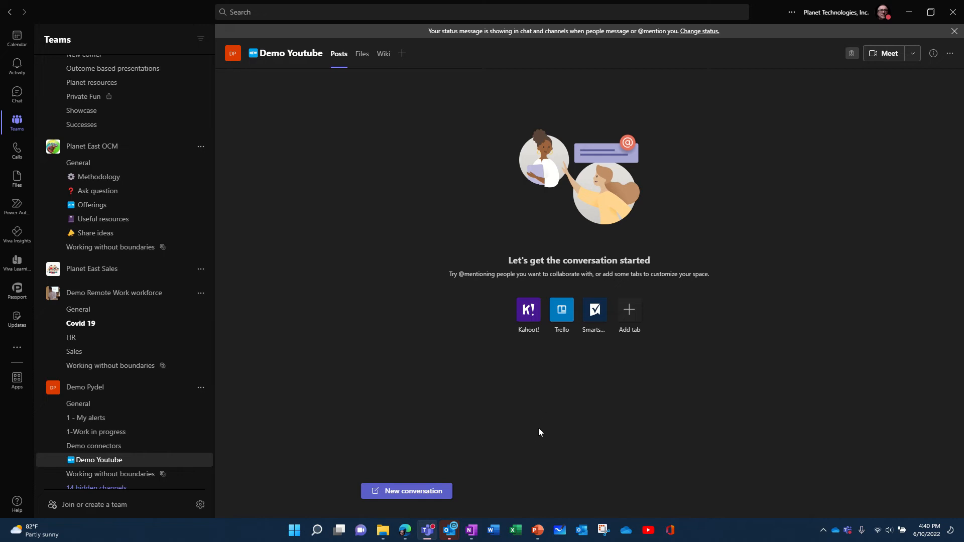
# - Start a new post in the Demo Youtube channel with the expanded formatting editor and set its type to Announcement
pyautogui.click(425, 492)
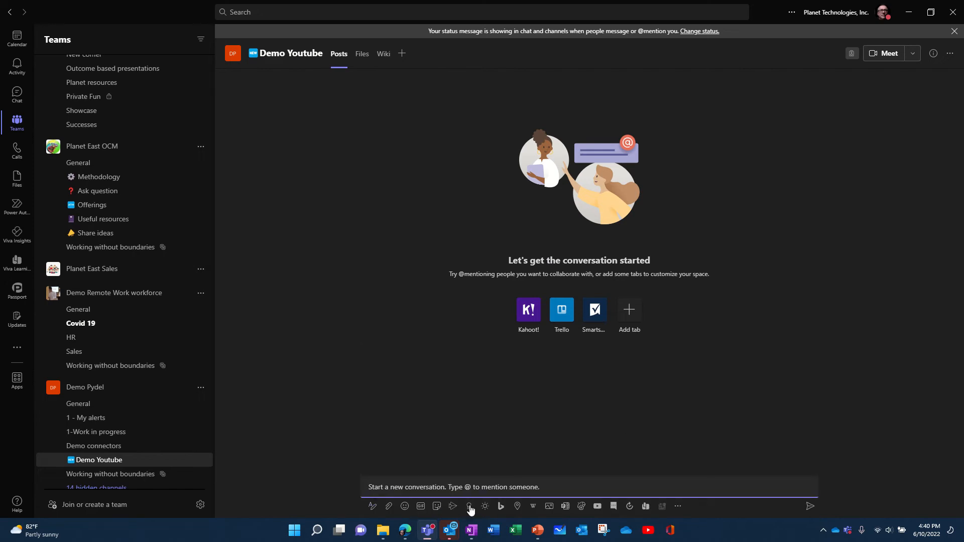
pyautogui.click(373, 507)
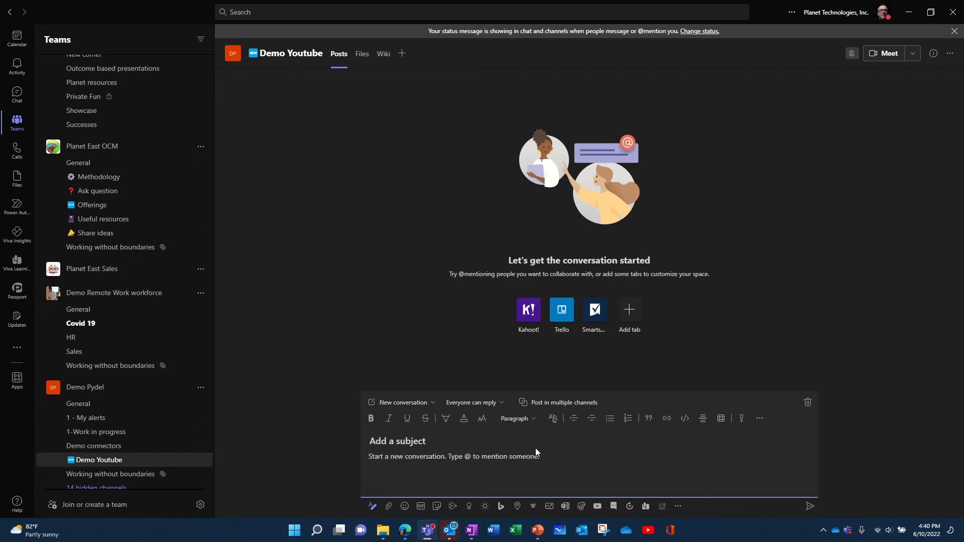
pyautogui.click(429, 404)
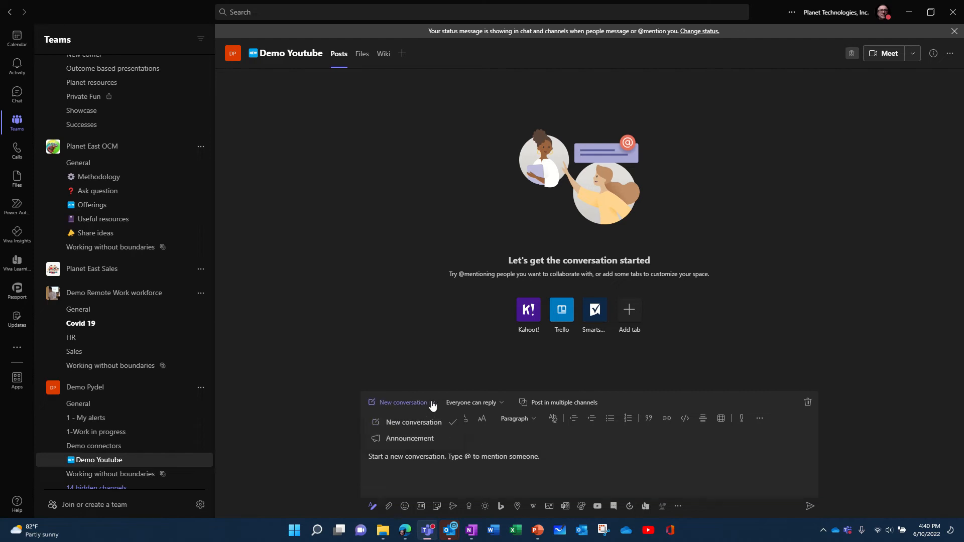
pyautogui.click(420, 438)
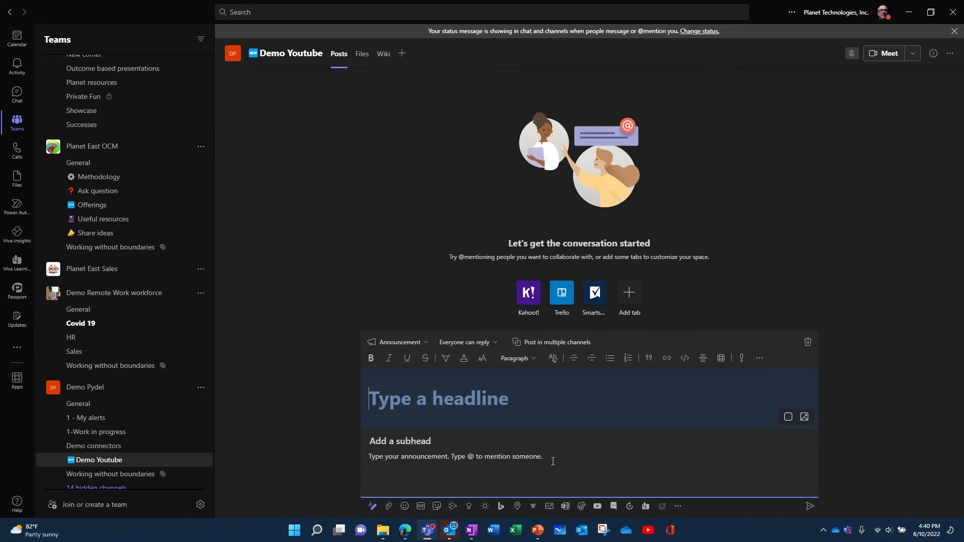
# - Upload thumbnail.jpg from the Announcement folder in Pictures as the headline background and adjust its position in the crop frame
pyautogui.click(805, 420)
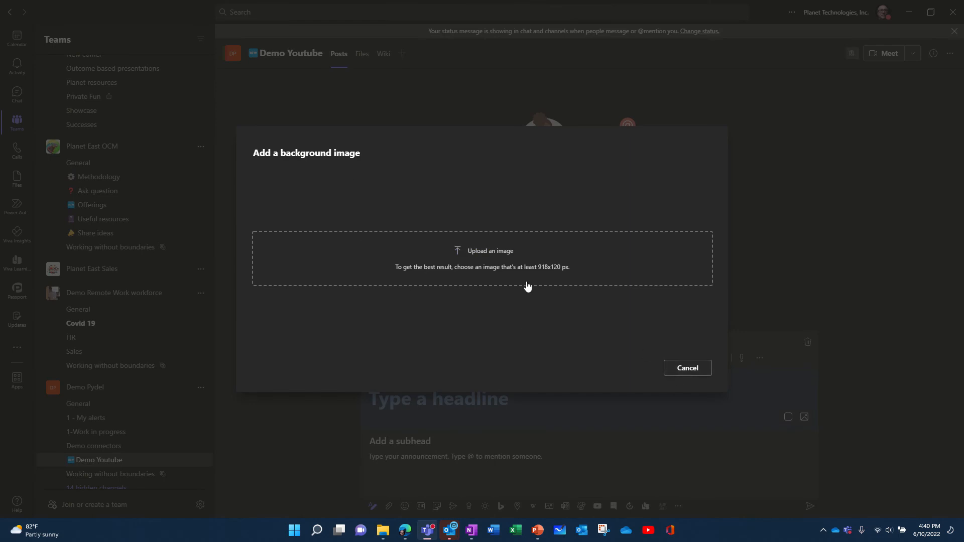
pyautogui.click(491, 251)
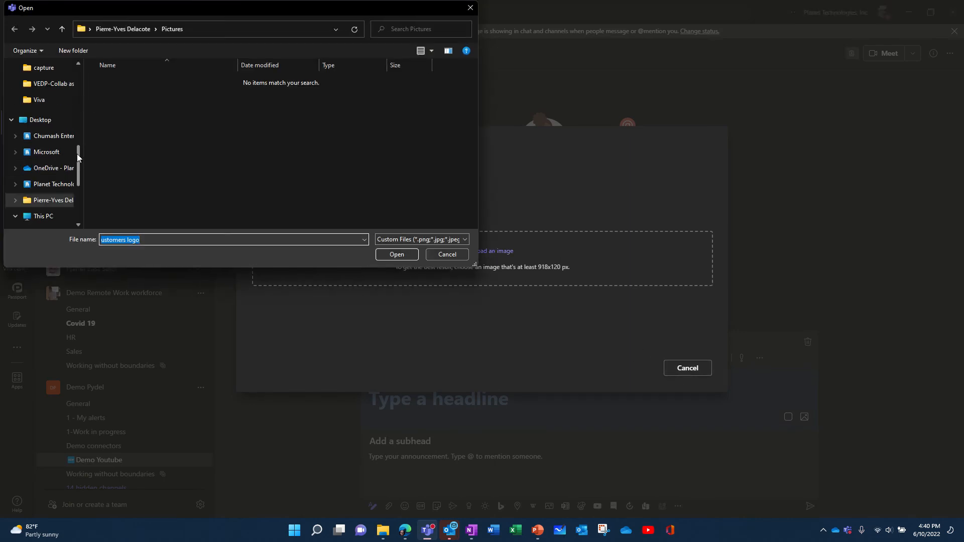
pyautogui.moveTo(76, 153); pyautogui.dragTo(86, 66)
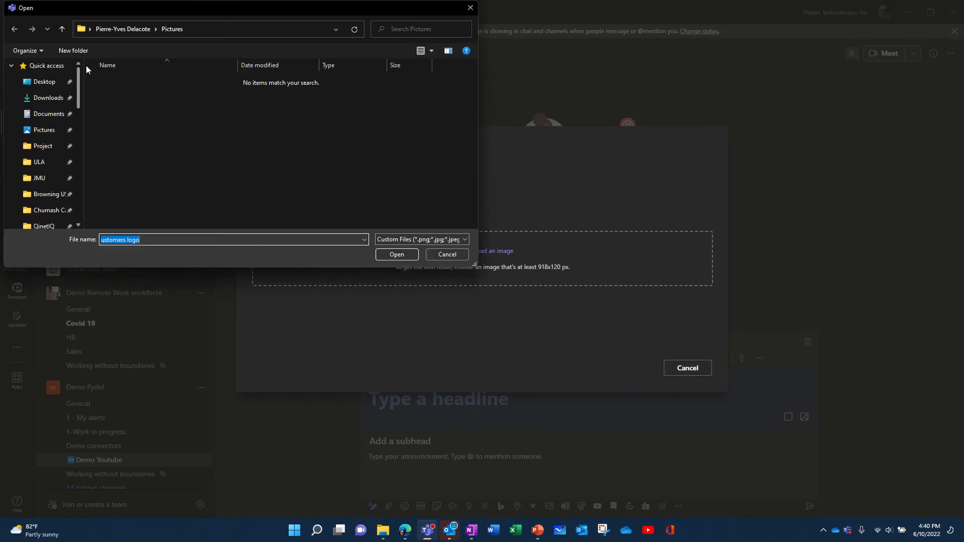
pyautogui.click(44, 130)
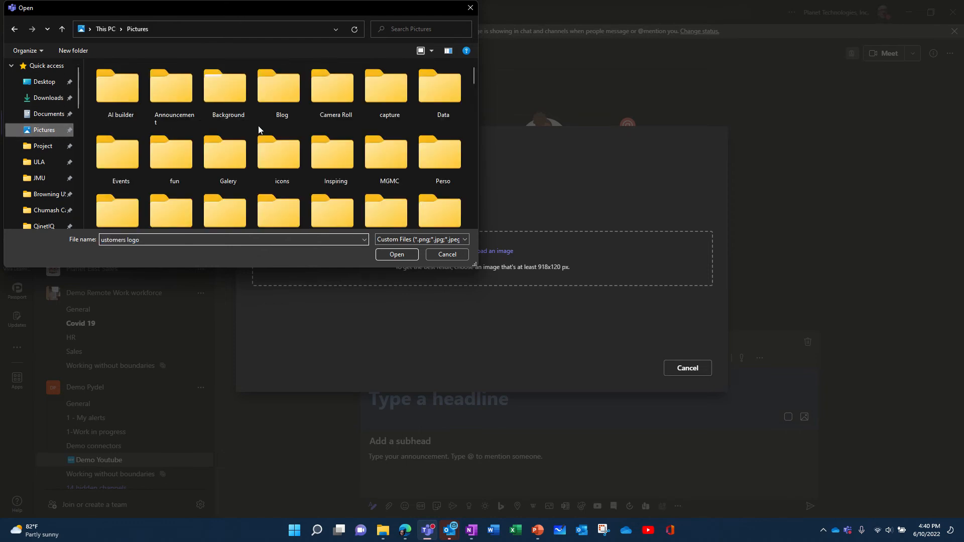
pyautogui.doubleClick(170, 95)
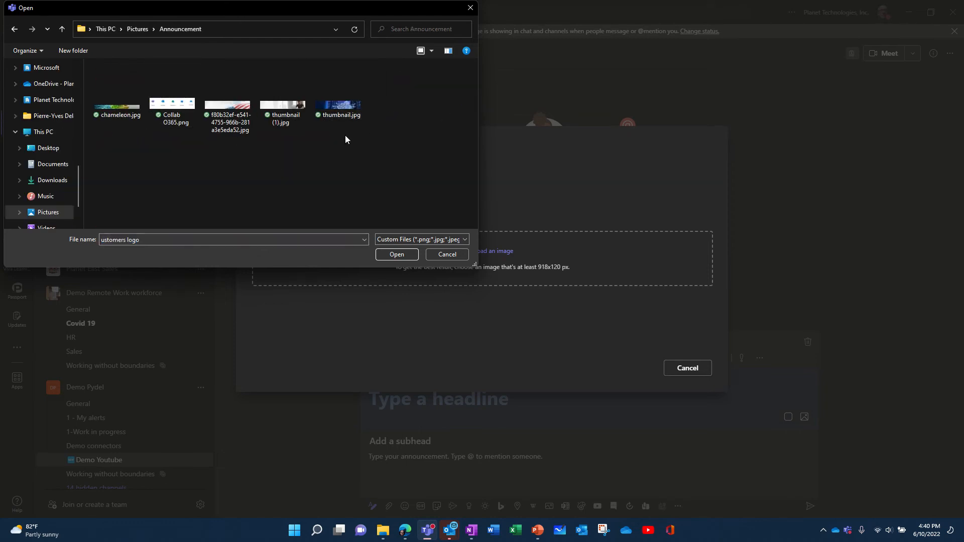
pyautogui.click(339, 101)
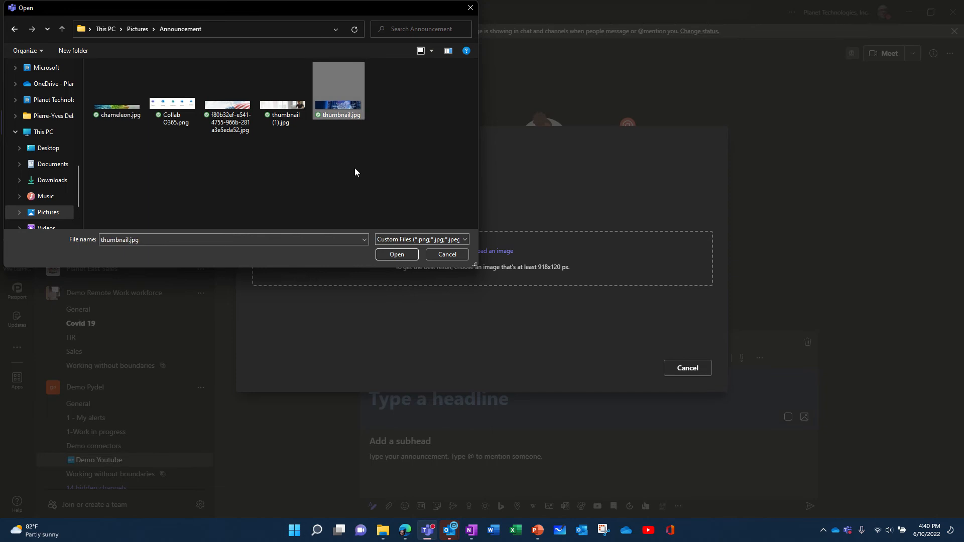
pyautogui.click(396, 254)
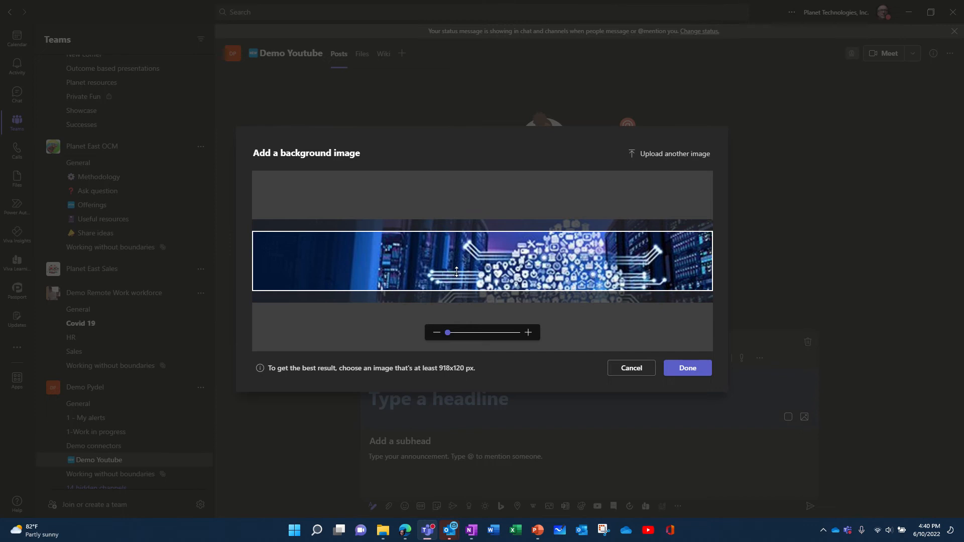
pyautogui.moveTo(568, 263); pyautogui.dragTo(516, 262)
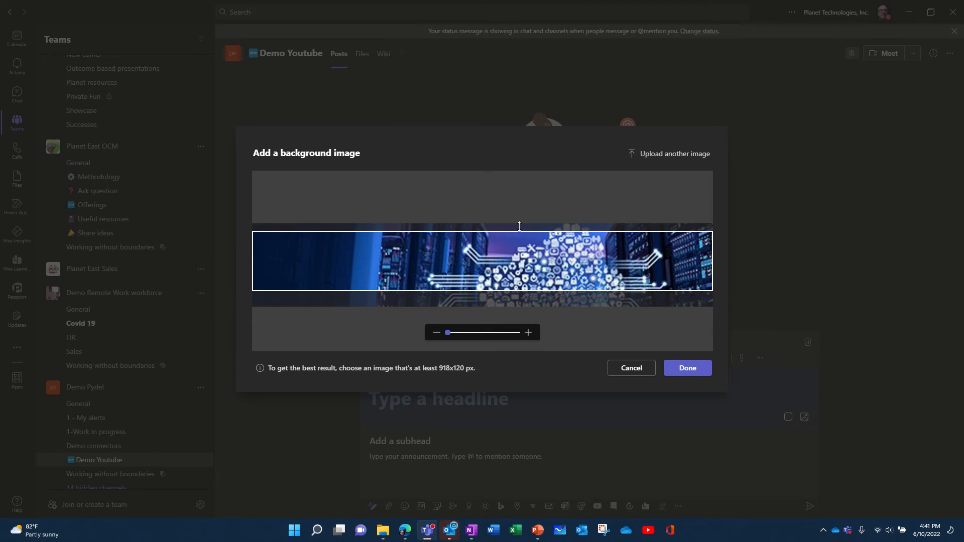
# - Replace the background with Collab O365.png from the Pictures Announcement folder, shift it down to frame only the app icons, and apply it
pyautogui.click(680, 156)
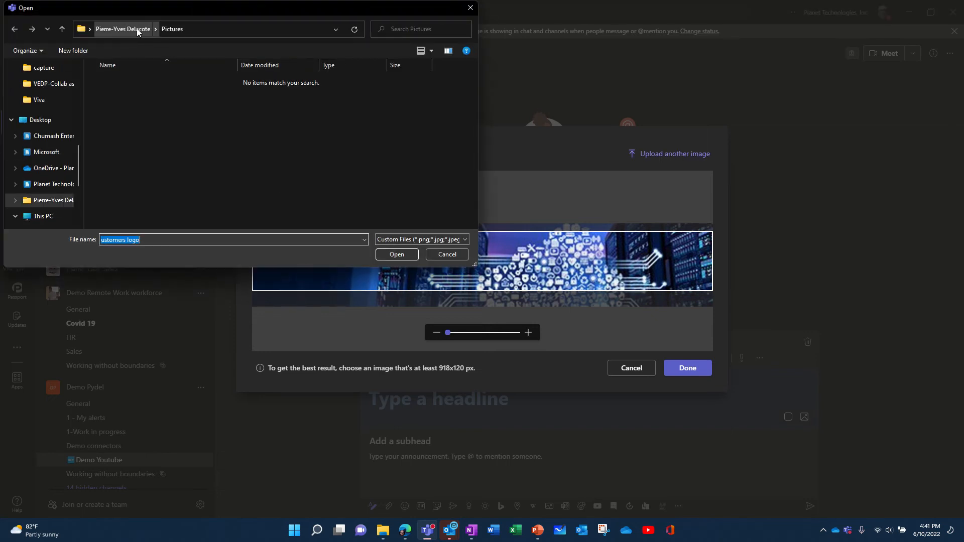
pyautogui.moveTo(77, 152); pyautogui.dragTo(77, 69)
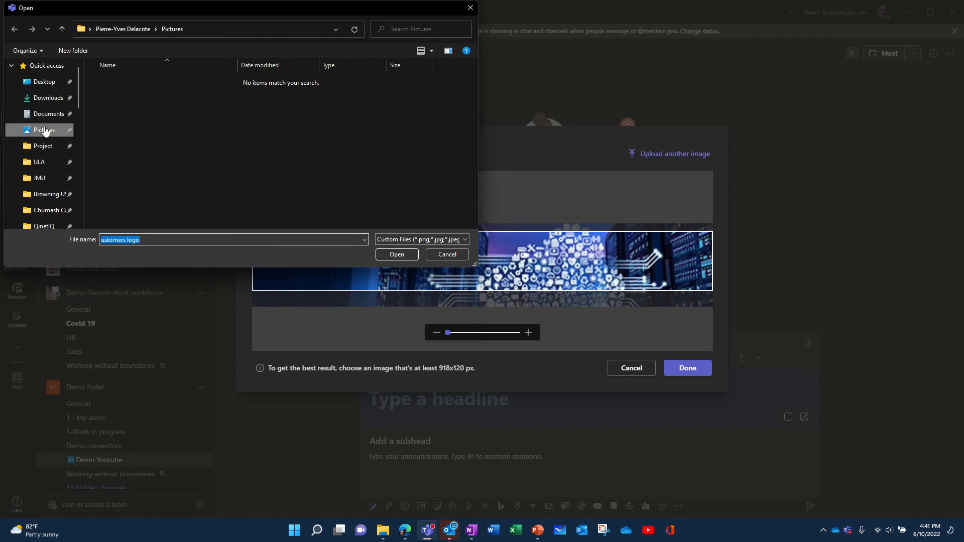
pyautogui.click(44, 130)
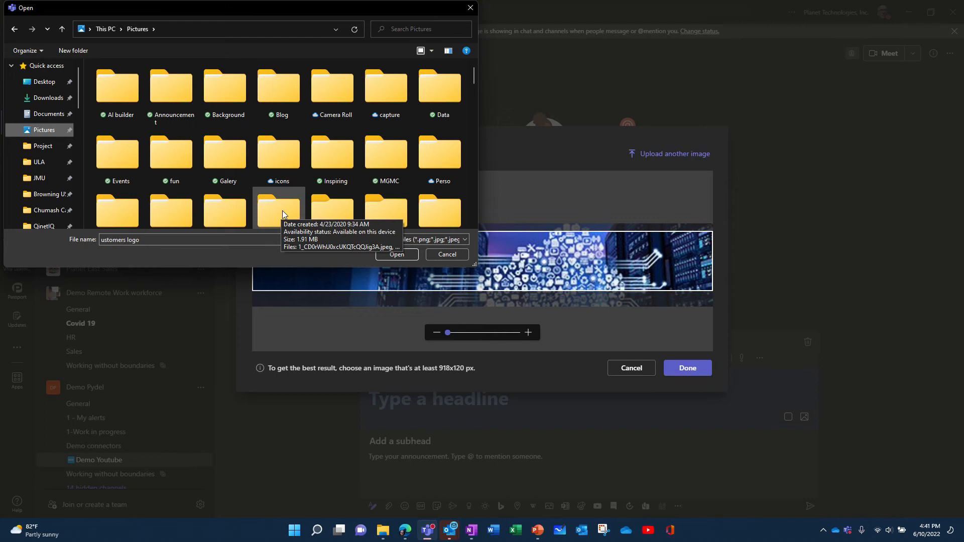
pyautogui.doubleClick(175, 93)
pyautogui.click(180, 106)
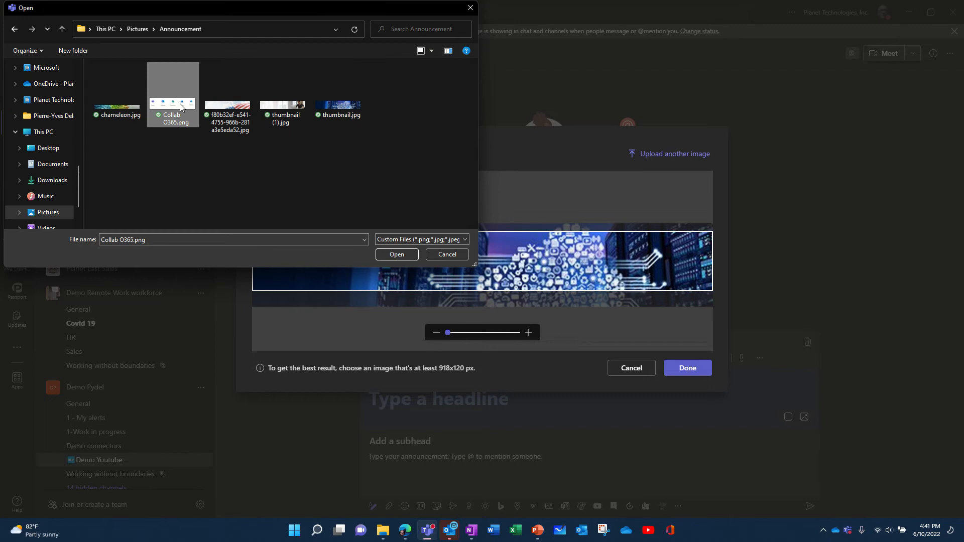
pyautogui.click(405, 255)
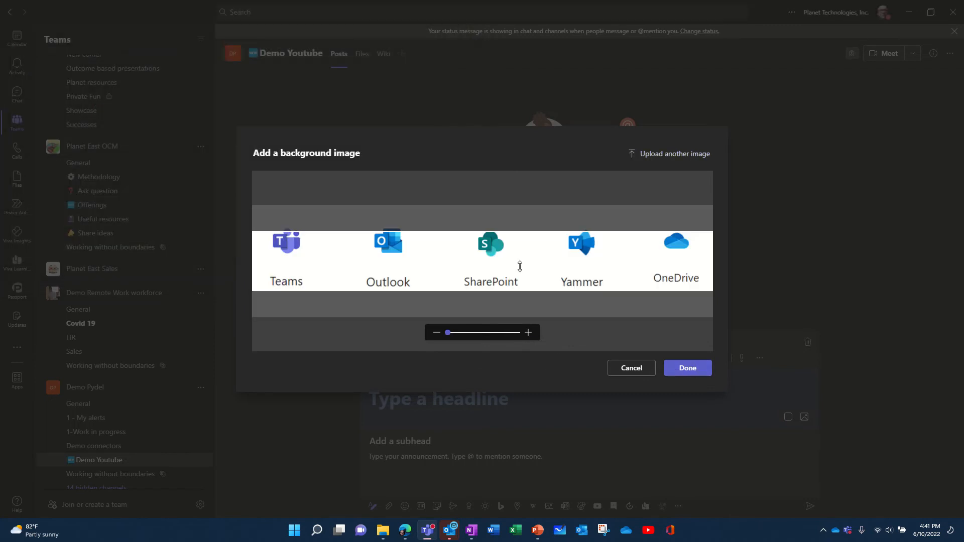
pyautogui.moveTo(523, 252); pyautogui.dragTo(523, 272)
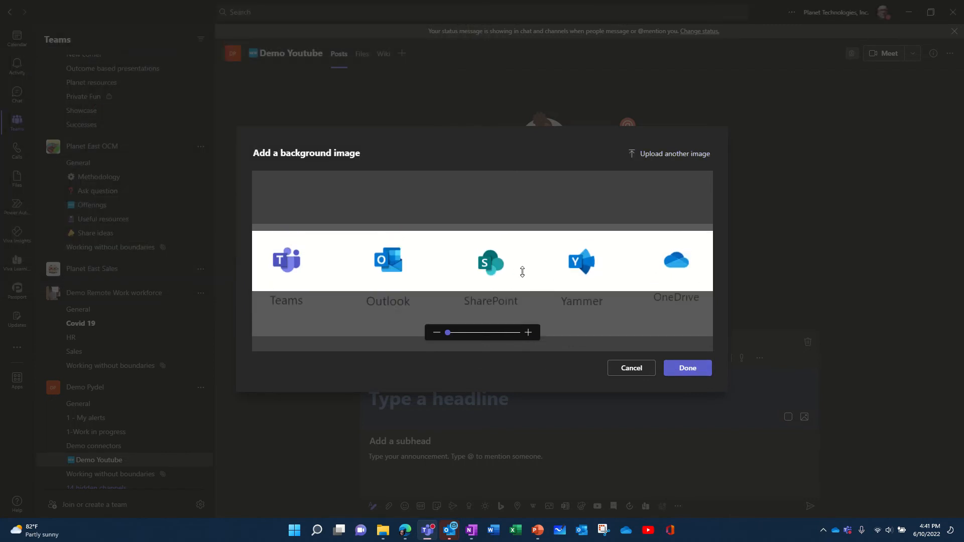
pyautogui.click(686, 369)
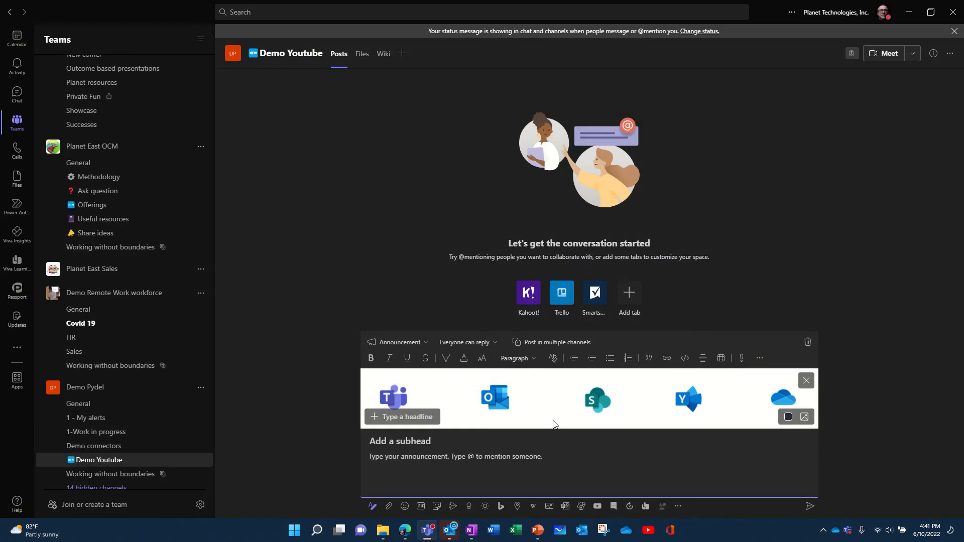
# - Enter "My headline" as the announcement's headline over the banner image
pyautogui.click(415, 419)
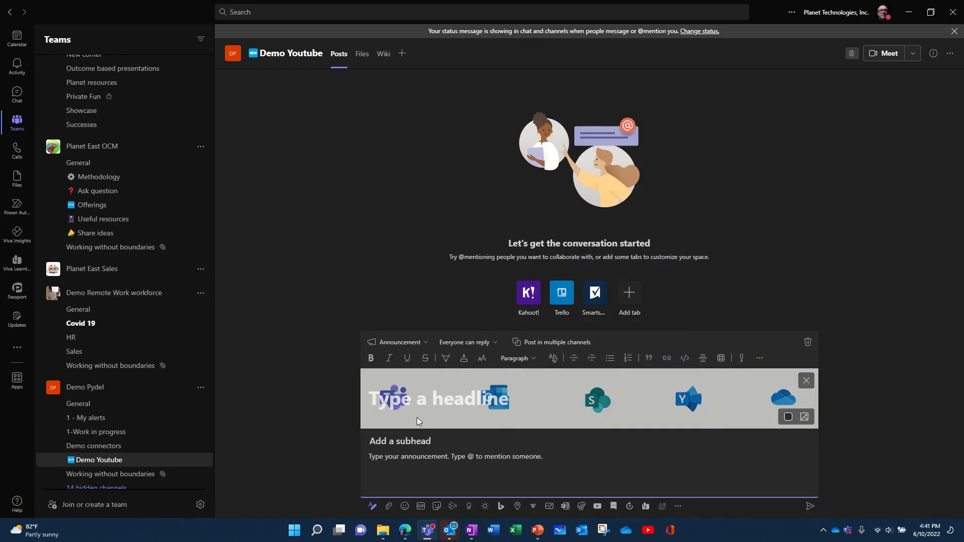
pyautogui.write('My')
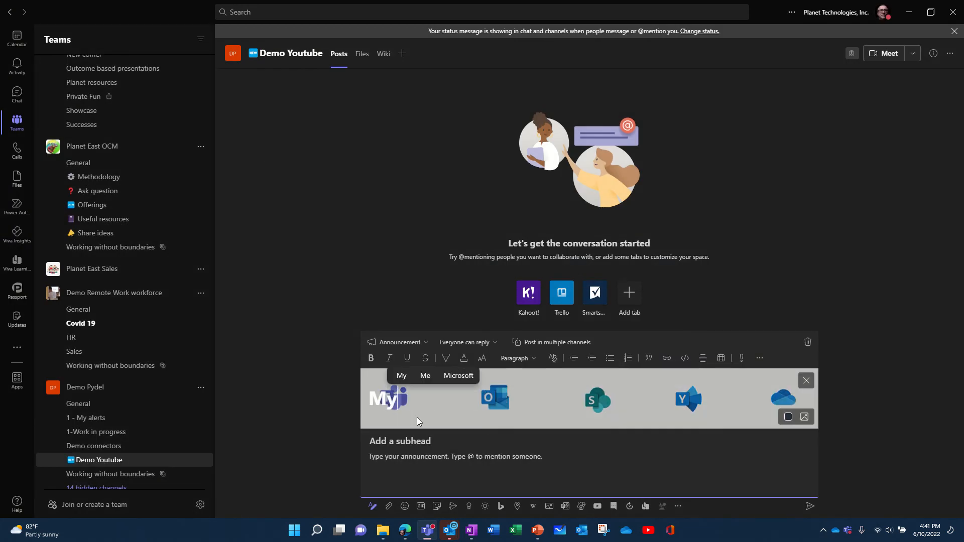
pyautogui.write(' hea')
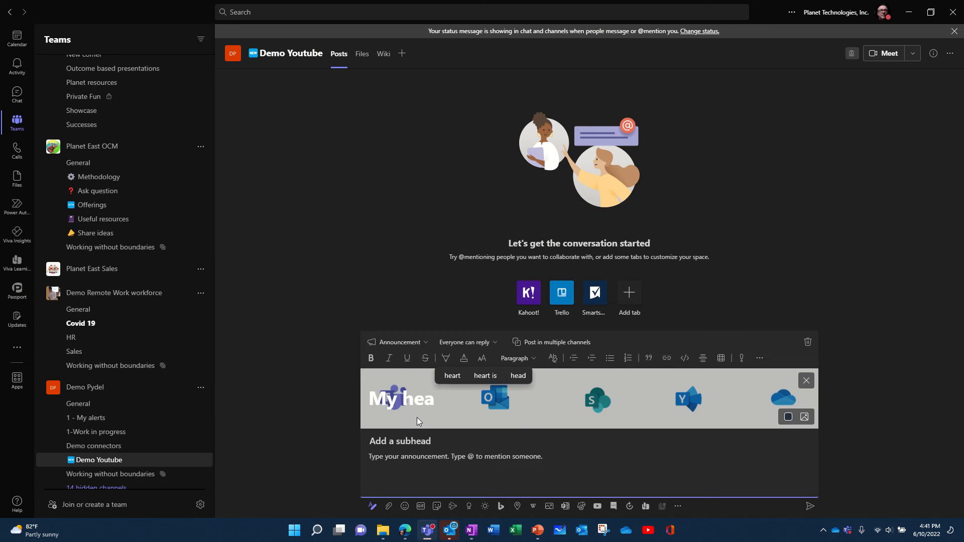
pyautogui.write('dline')
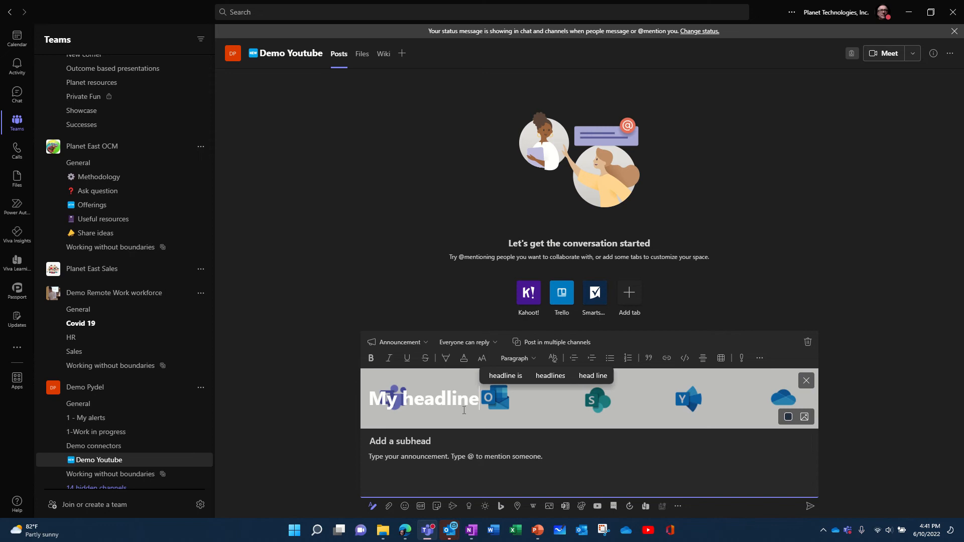
# - Change the headline background to chameleon.jpg from the Pictures Announcement folder, shift it sideways in the crop frame, and apply it
pyautogui.click(805, 417)
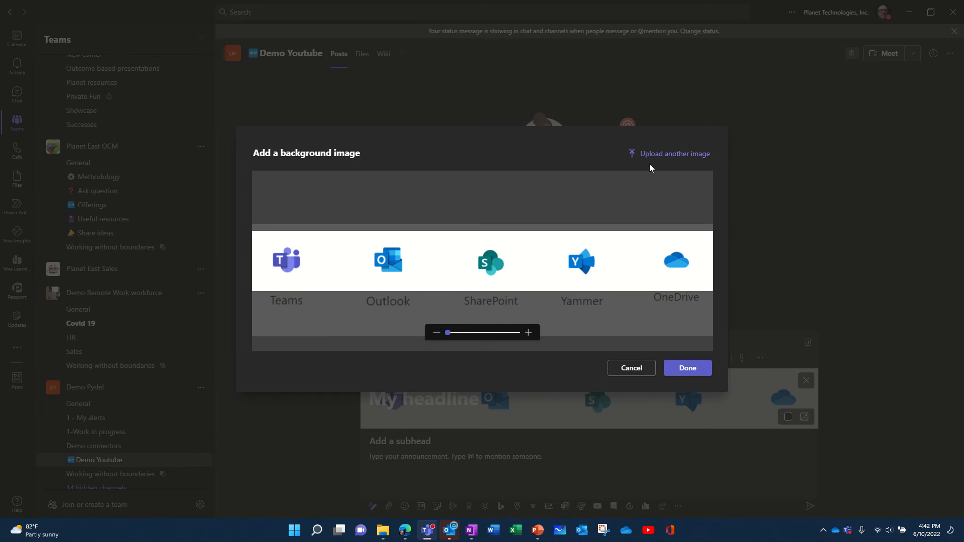
pyautogui.click(650, 155)
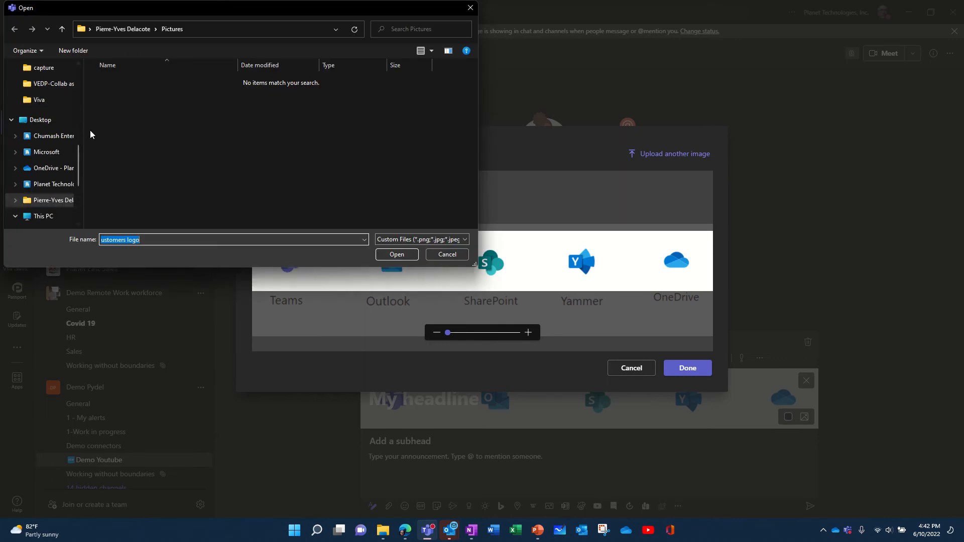
pyautogui.moveTo(80, 152); pyautogui.dragTo(78, 70)
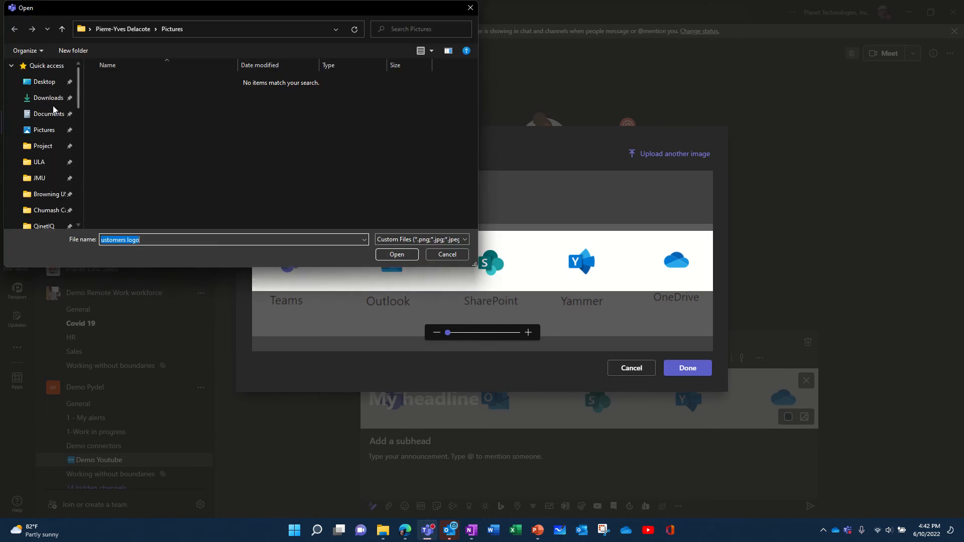
pyautogui.click(44, 130)
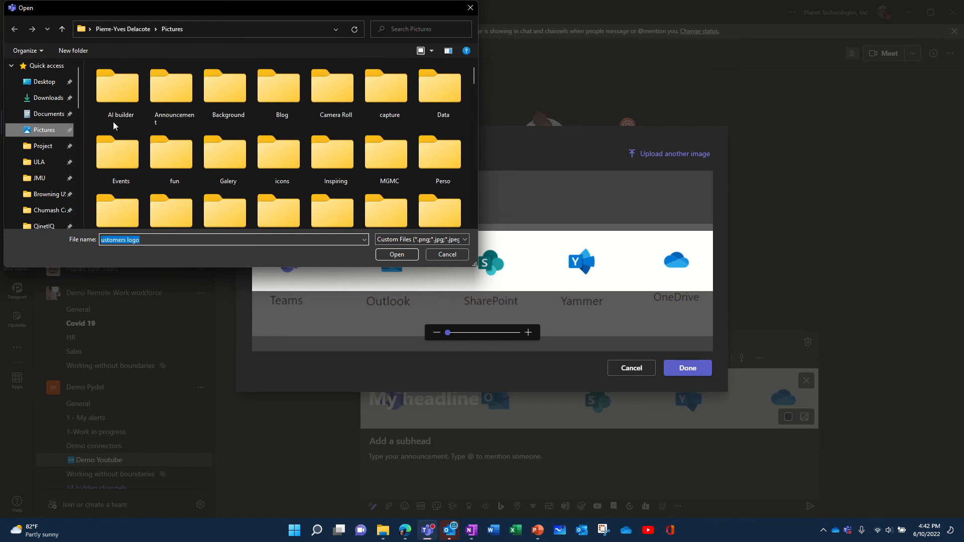
pyautogui.doubleClick(149, 85)
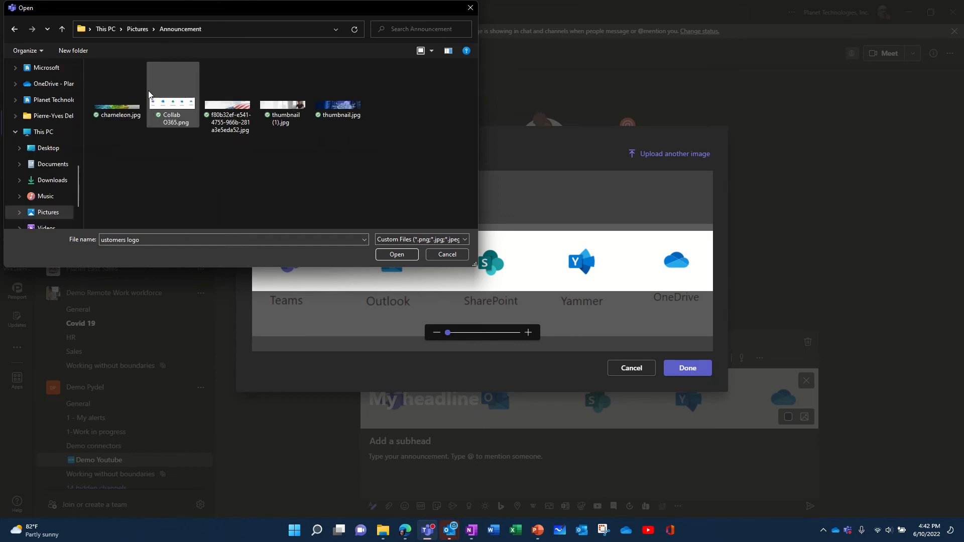
pyautogui.click(117, 111)
pyautogui.click(397, 254)
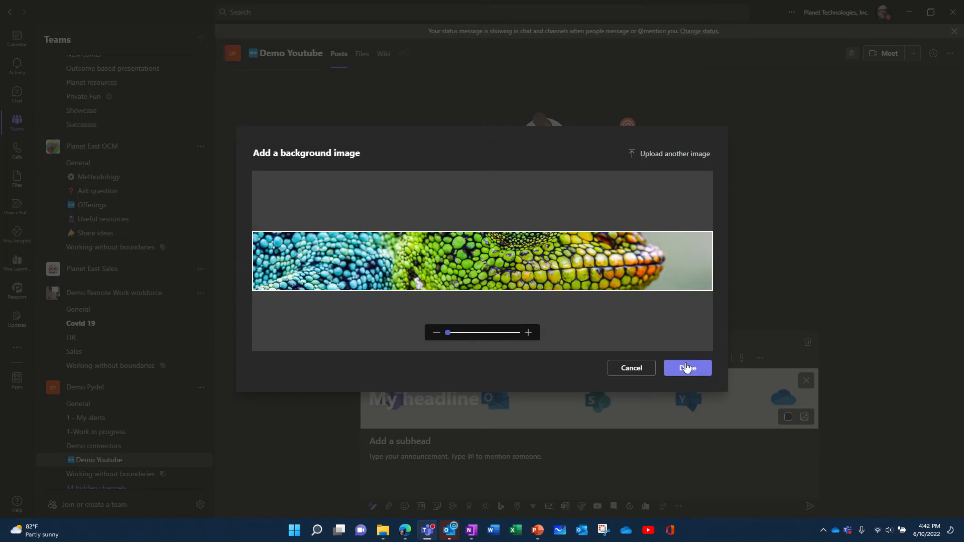
pyautogui.moveTo(488, 252); pyautogui.dragTo(517, 253)
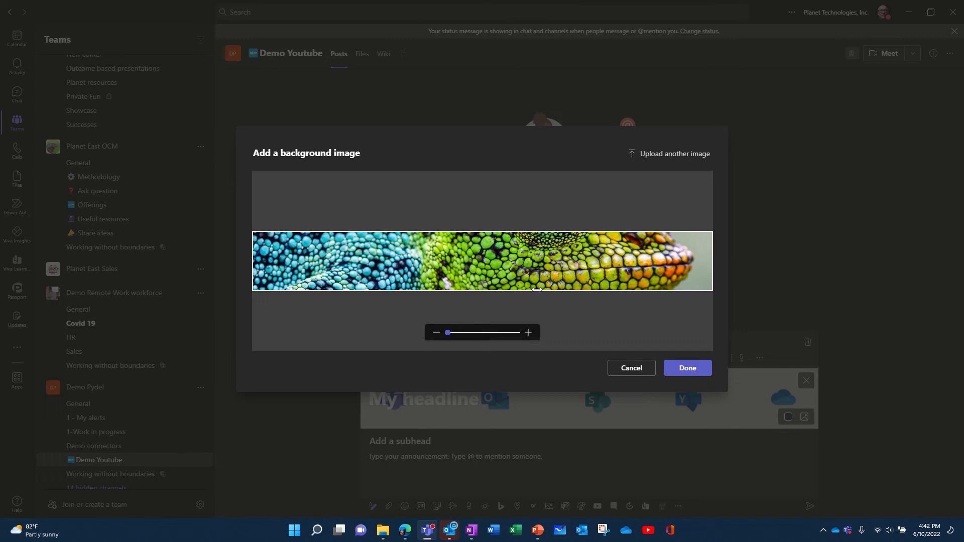
pyautogui.click(693, 366)
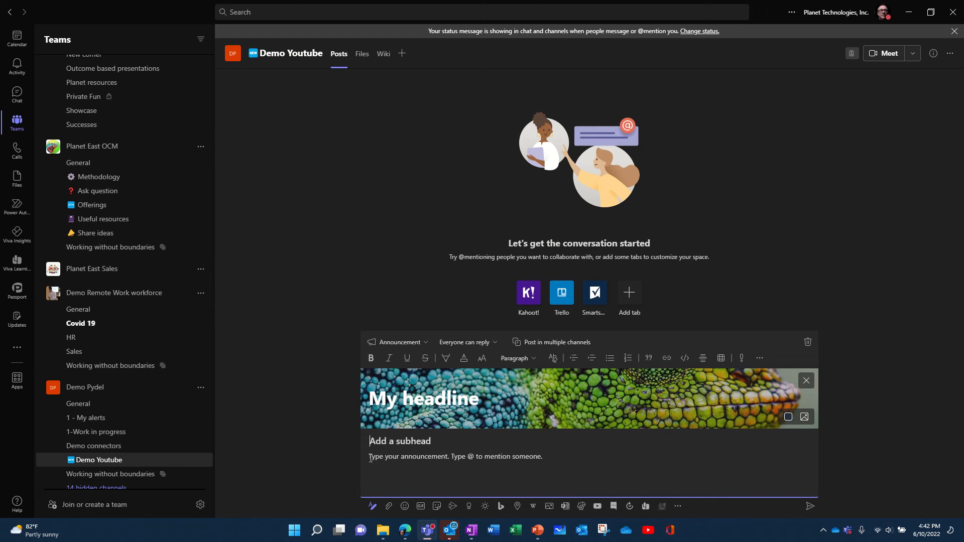
# - Fill the announcement body with several lines of placeholder text, beginning "sfdfsdsfd fd fd s", leaving the subhead empty
pyautogui.click(386, 440)
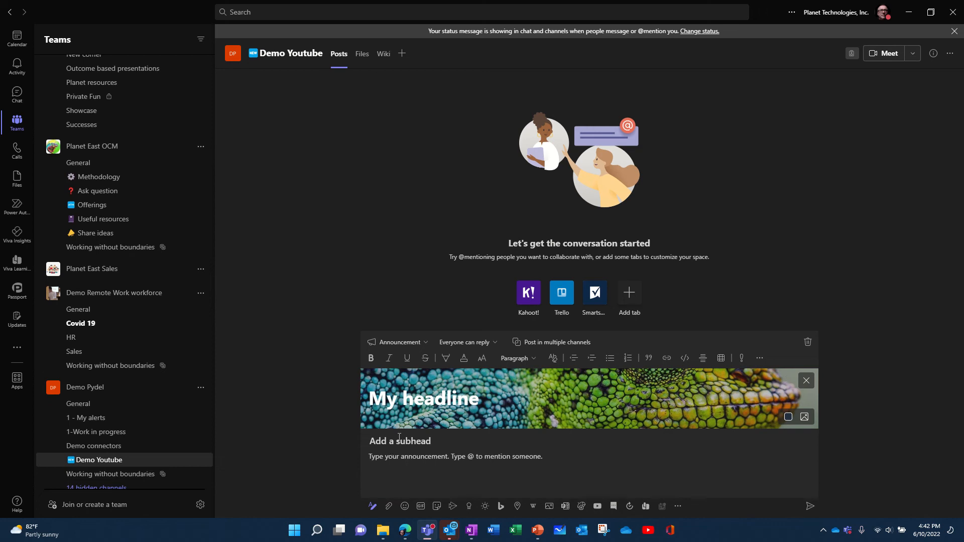
pyautogui.click(429, 462)
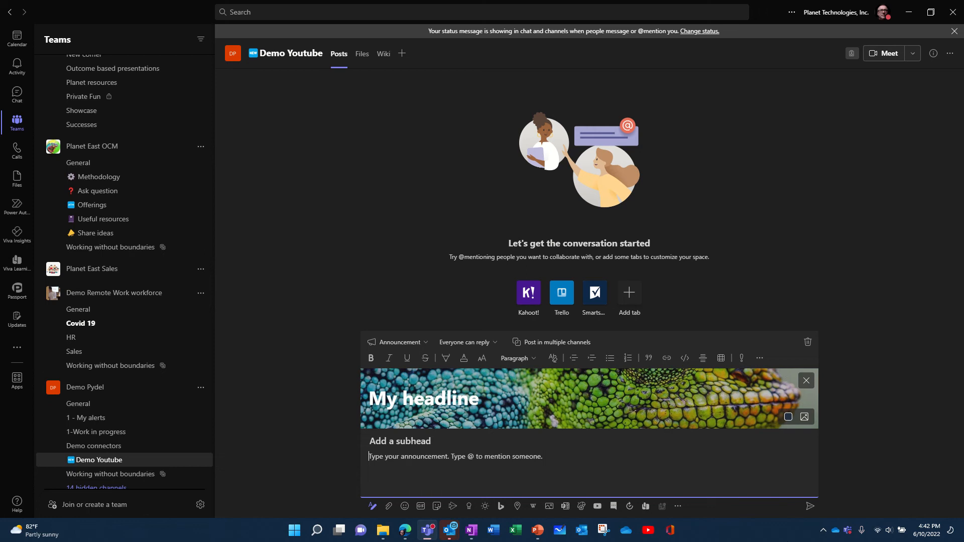
pyautogui.write('sfdfsdsfd fd fd')
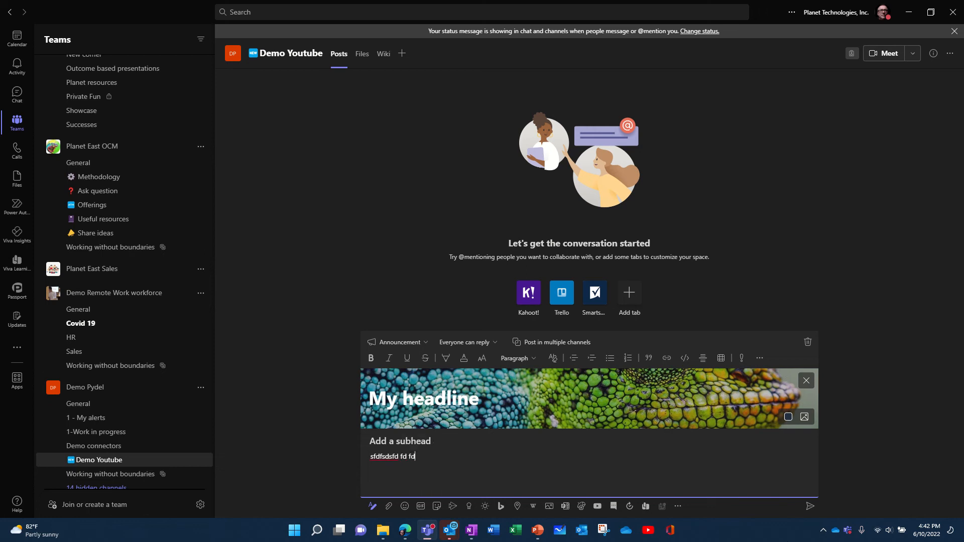
pyautogui.write(' s df fdsf fds f fdf f ')
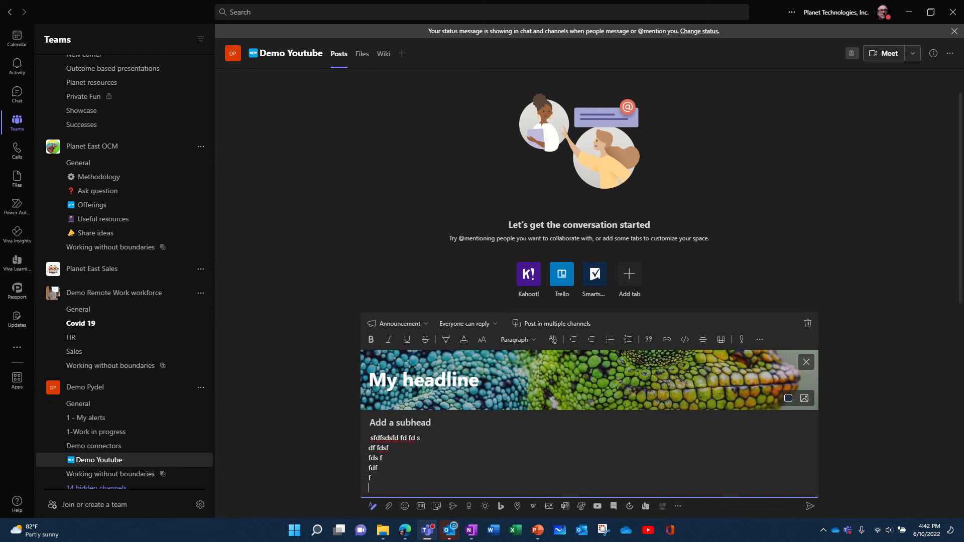
# - Add more placeholder lines to the body and format the letters "fsdsf" in the first line as bold red text
pyautogui.write('ffd fd f fd fd')
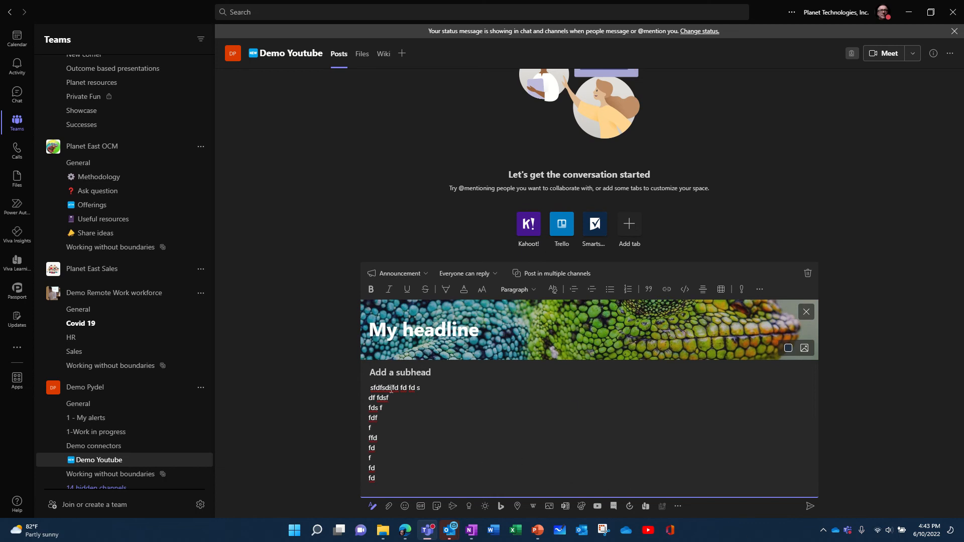
pyautogui.moveTo(380, 388); pyautogui.dragTo(394, 388)
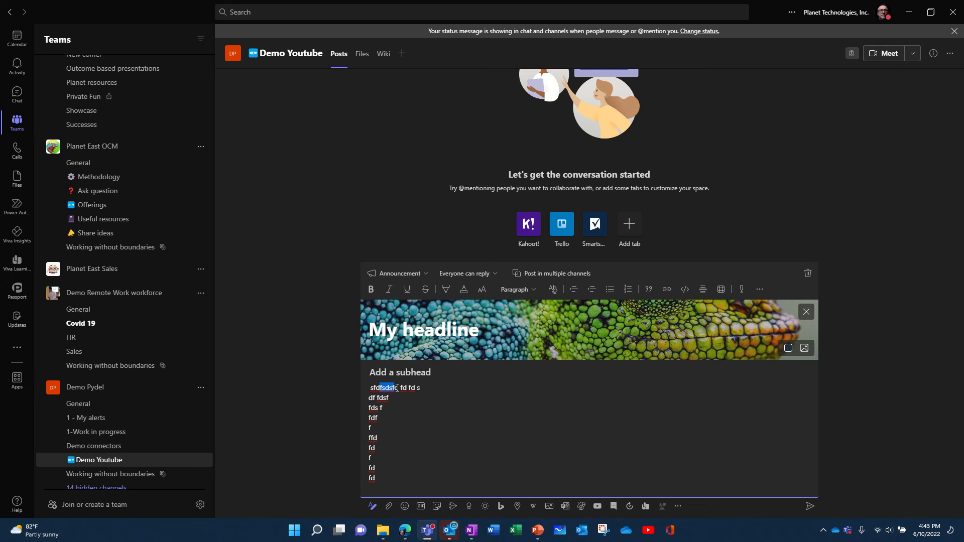
pyautogui.click(371, 290)
pyautogui.click(465, 291)
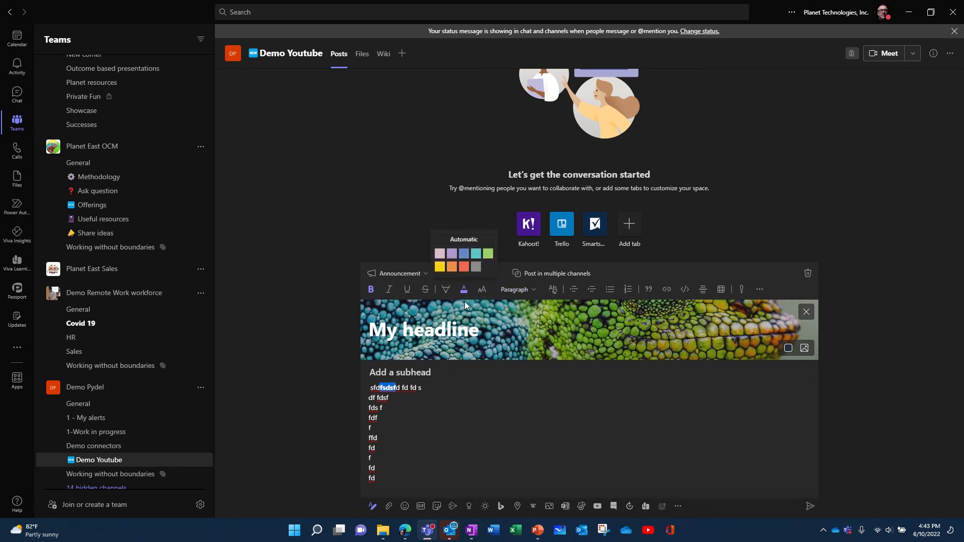
pyautogui.click(465, 269)
pyautogui.click(479, 414)
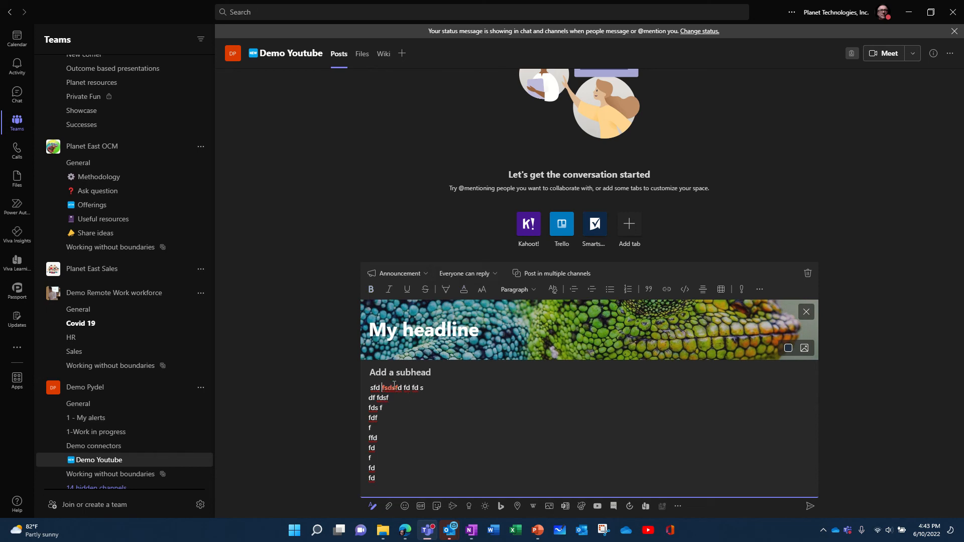
pyautogui.moveTo(394, 385); pyautogui.dragTo(400, 386)
pyautogui.hotkey('ctrl', 'b')
# - Place the cursor on the body's last line, then switch to Edge and search for "cameleon" in a new tab, opening the green-striped chameleon image
pyautogui.click(394, 490)
pyautogui.click(407, 531)
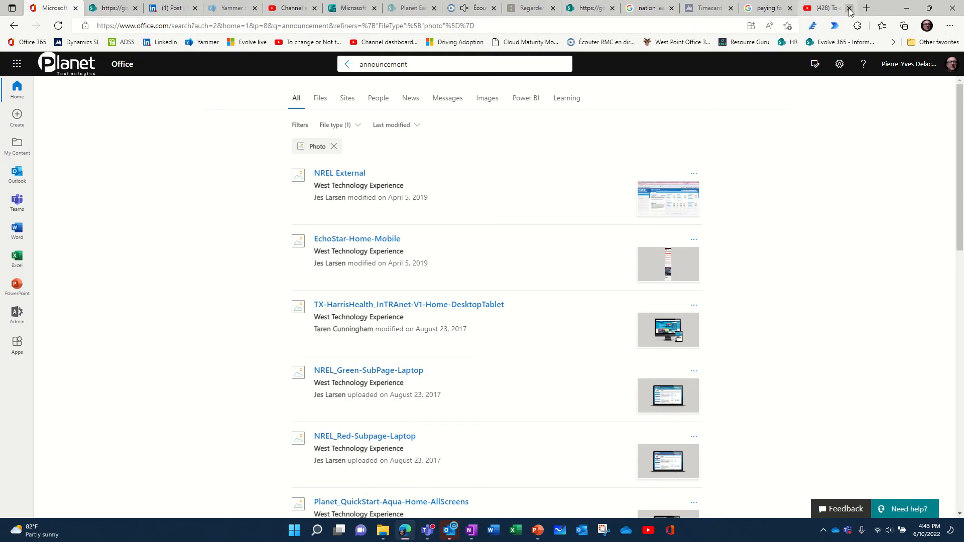
pyautogui.click(867, 6)
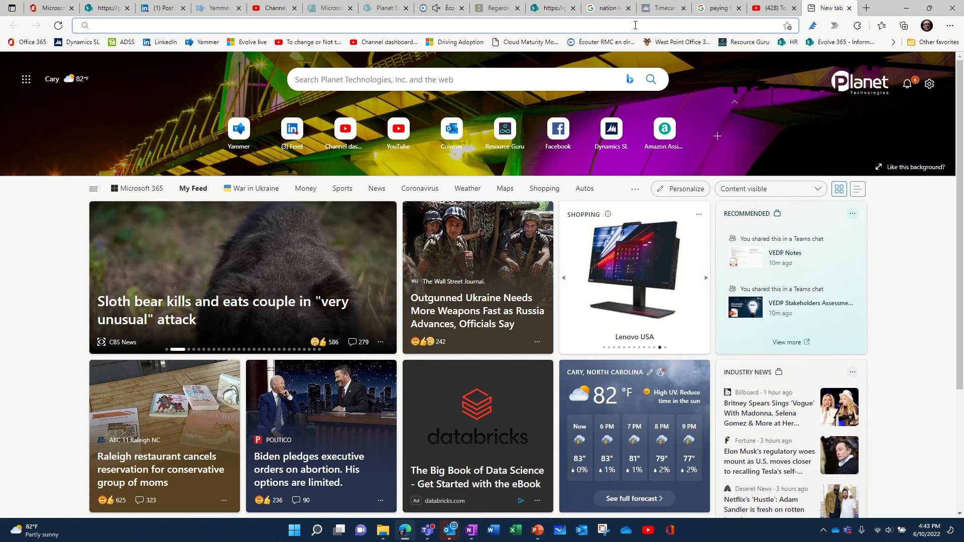
pyautogui.write('cameleon')
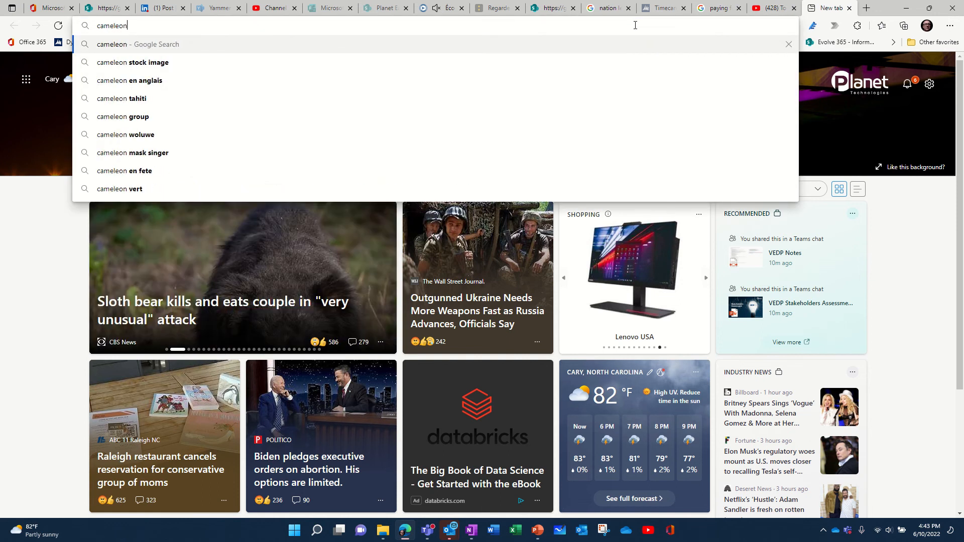
pyautogui.press('Return')
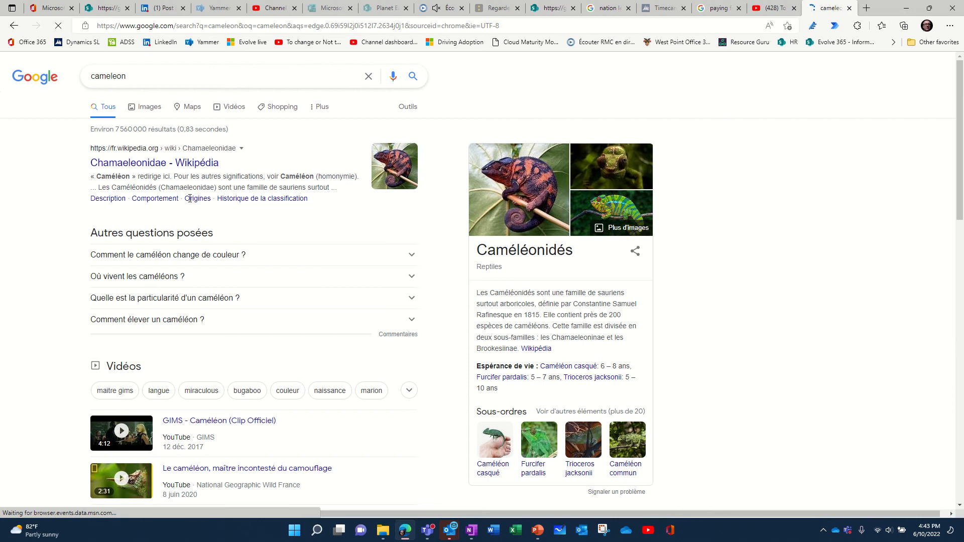
pyautogui.click(522, 183)
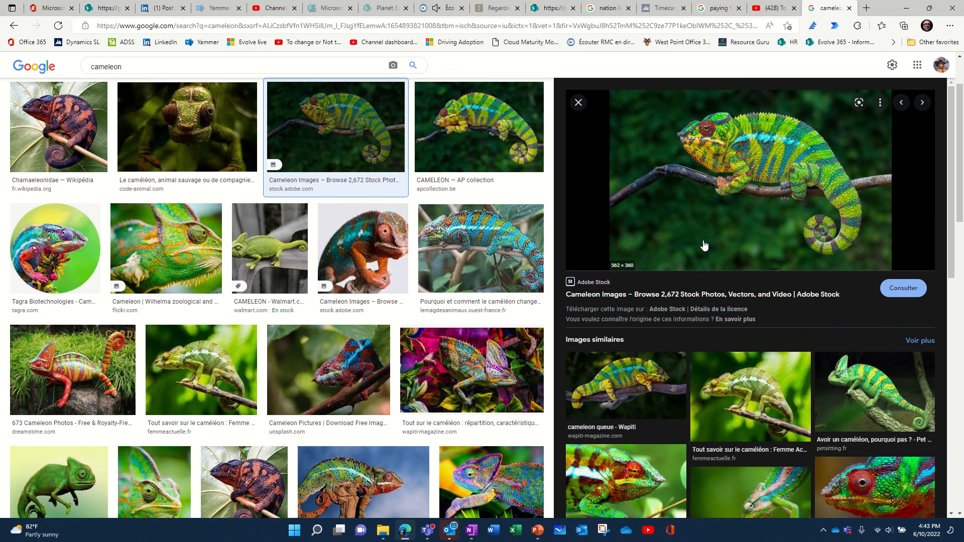
# - Capture a rectangular snip of the enlarged chameleon photo and paste it below the announcement's body text in Teams
pyautogui.press('super+shift+s')
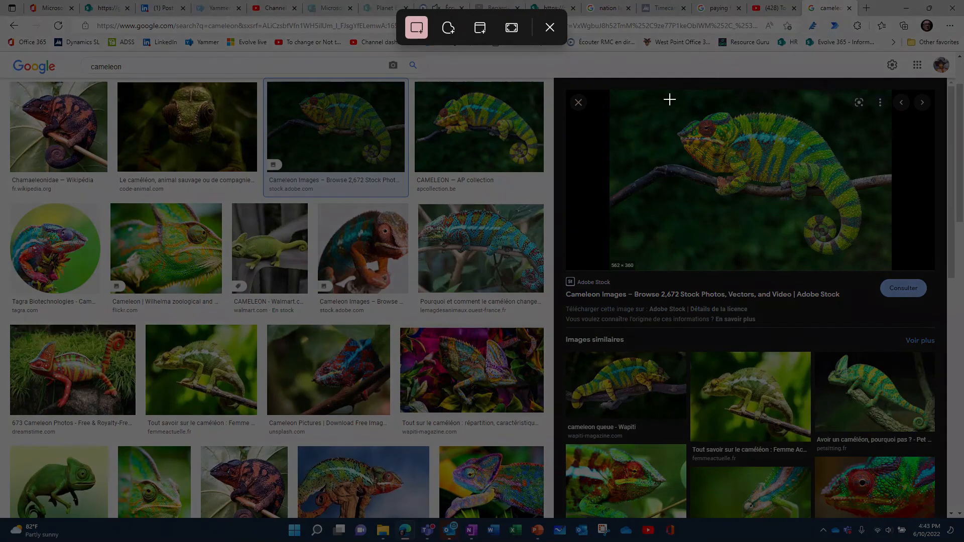
pyautogui.moveTo(665, 96); pyautogui.dragTo(851, 258)
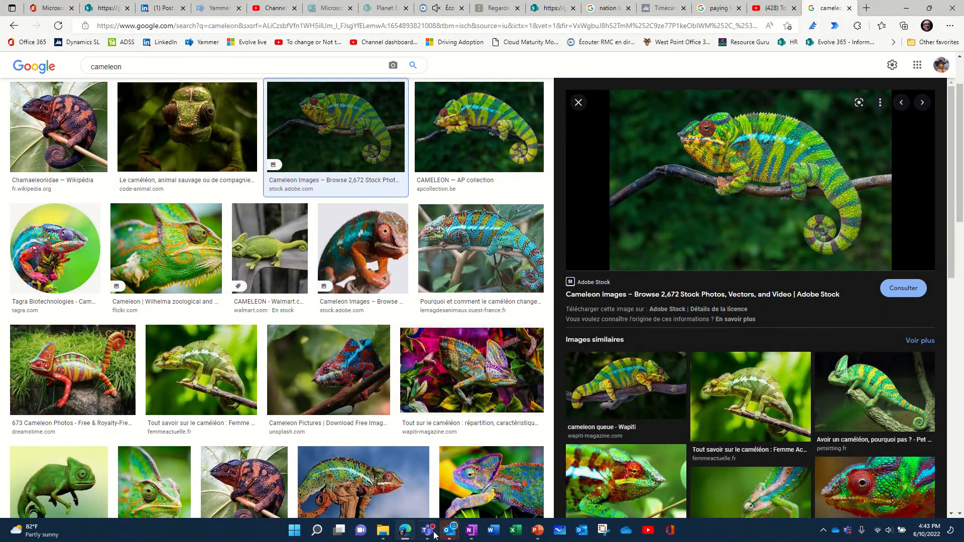
pyautogui.moveTo(477, 532)
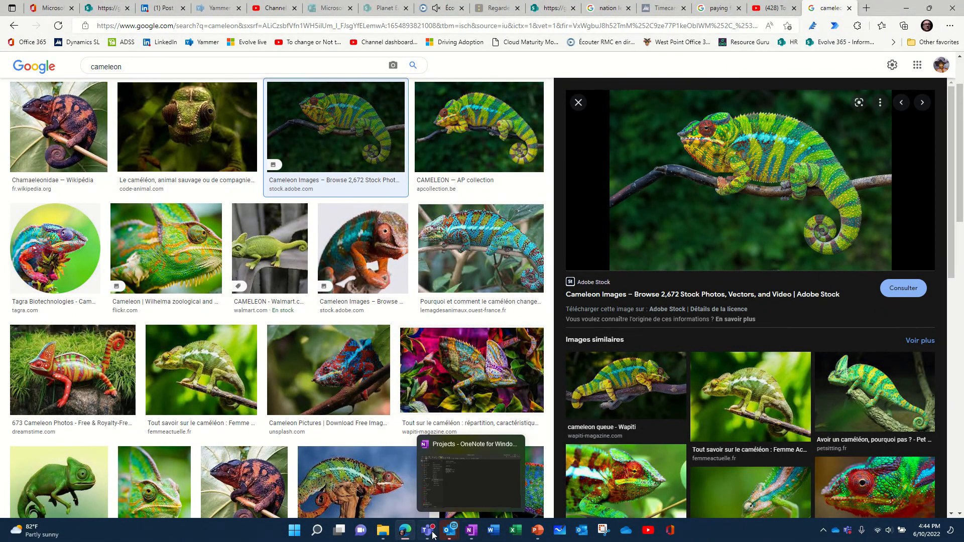
pyautogui.click(422, 529)
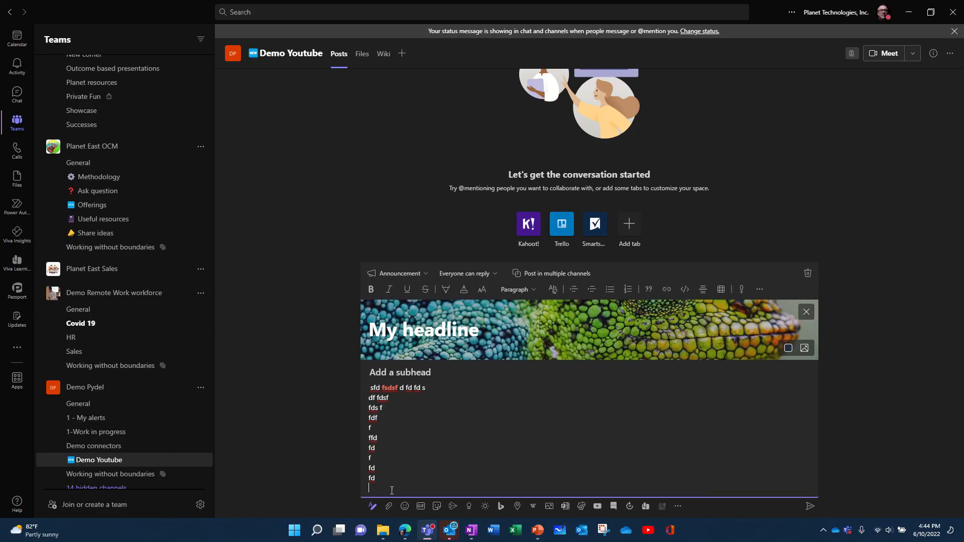
pyautogui.hotkey('ctrl', 'v')
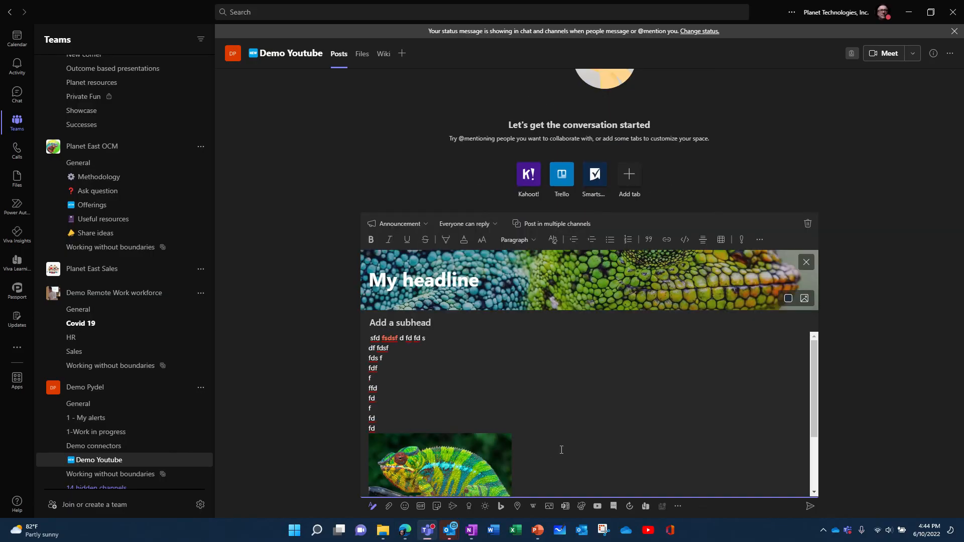
# - Delete all the placeholder text above the pasted chameleon image in the announcement body
pyautogui.scroll(2, 563, 450)
pyautogui.moveTo(387, 429); pyautogui.dragTo(370, 336)
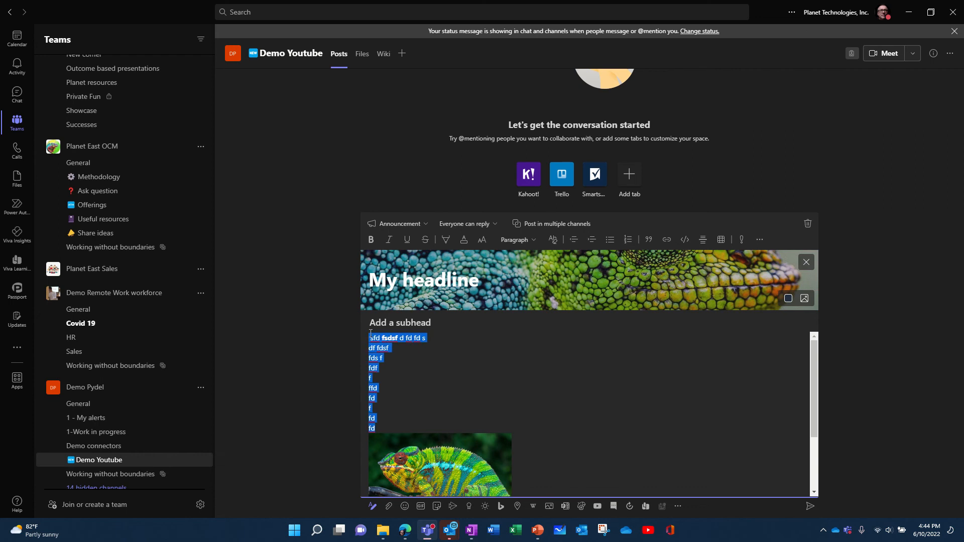
pyautogui.press('BackSpace')
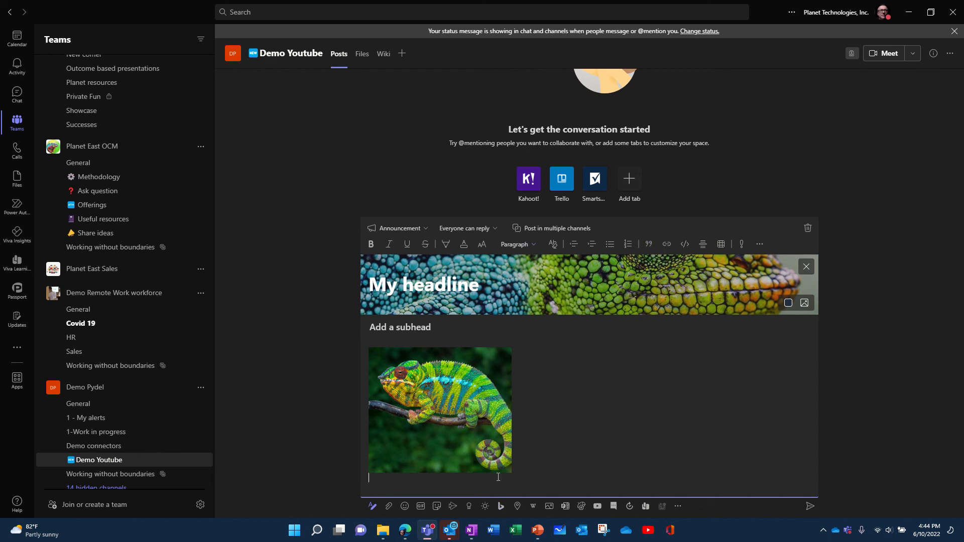
# - Insert a quote block reading "This is important" below the chameleon image and mark the announcement as important
pyautogui.click(647, 244)
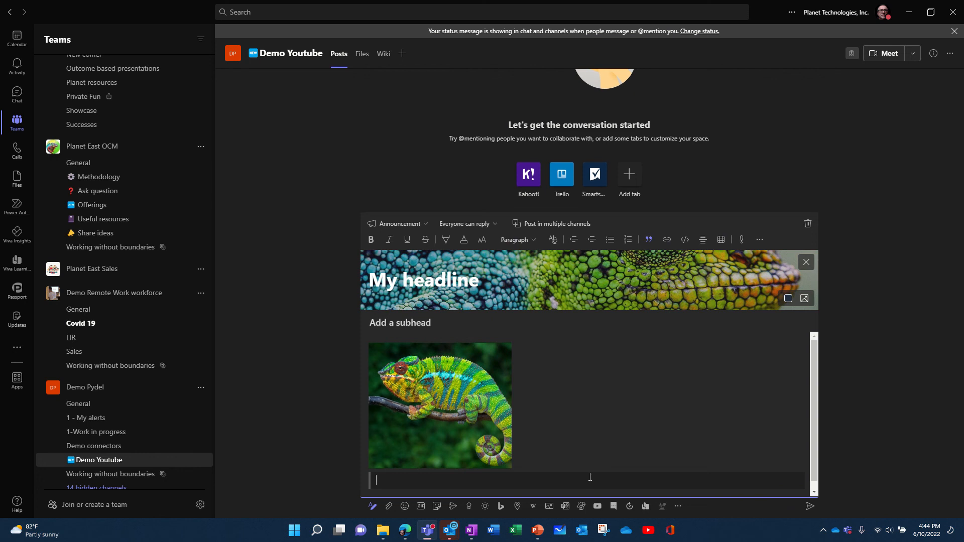
pyautogui.write('This i')
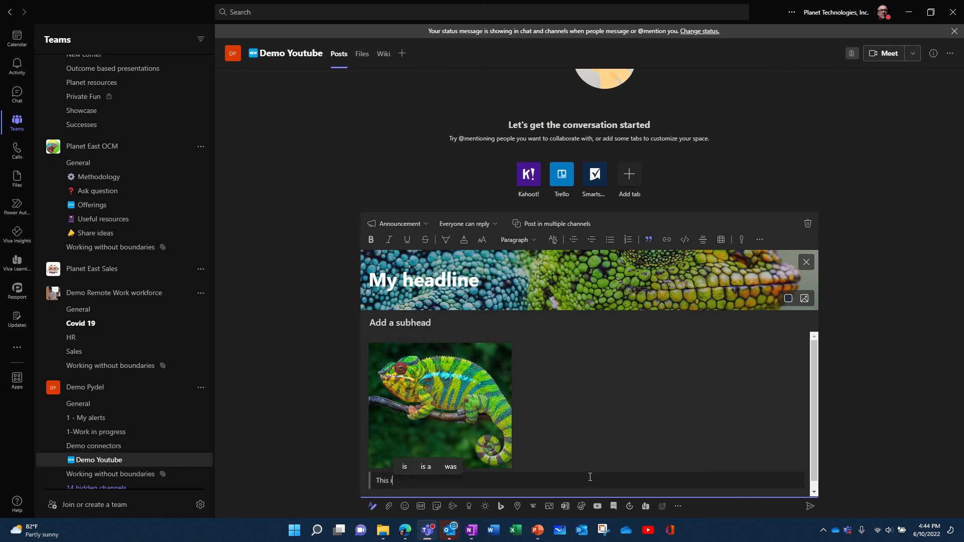
pyautogui.write('s impor')
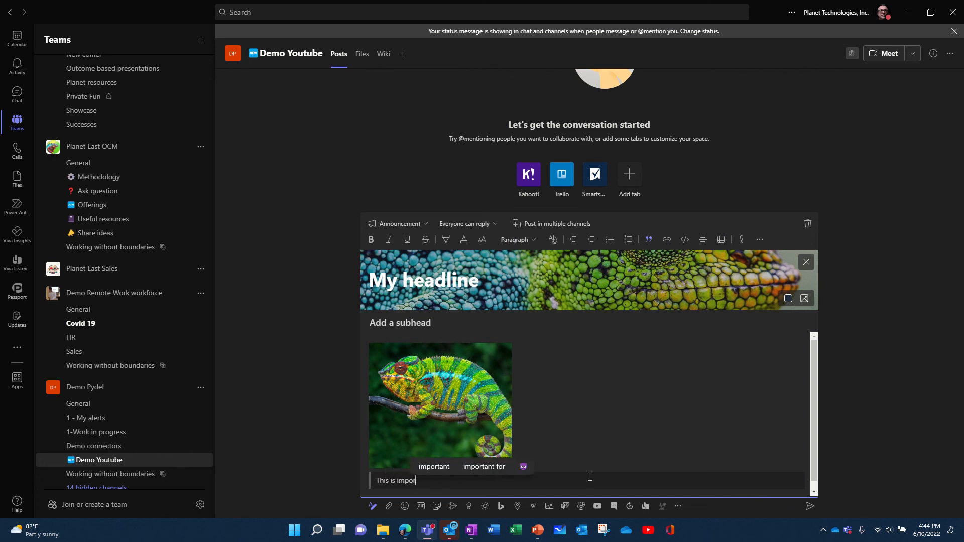
pyautogui.write('tant')
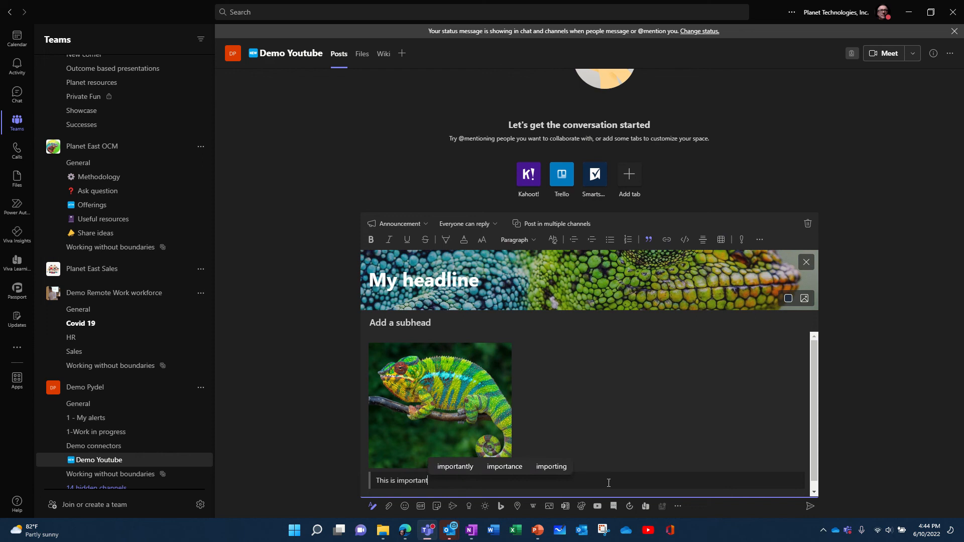
pyautogui.press('Return')
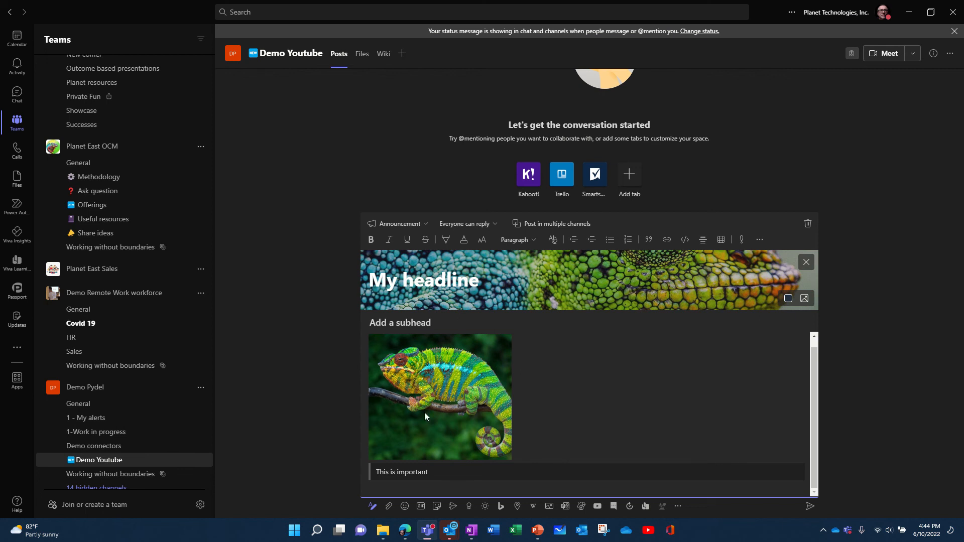
pyautogui.click(742, 240)
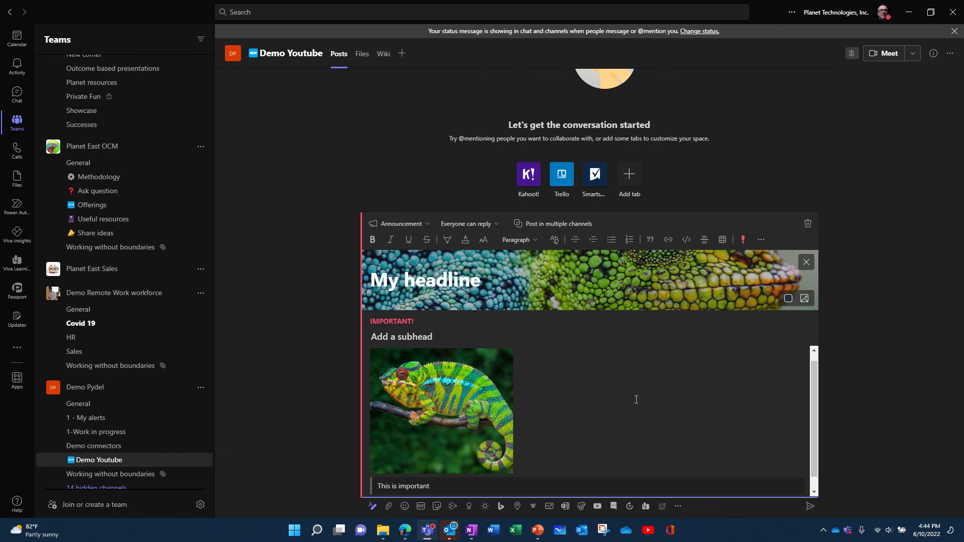
# - Mention the Demo Pydel team on the line below the quote, then add a comma and start a second mention
pyautogui.scroll(-1, 680, 483)
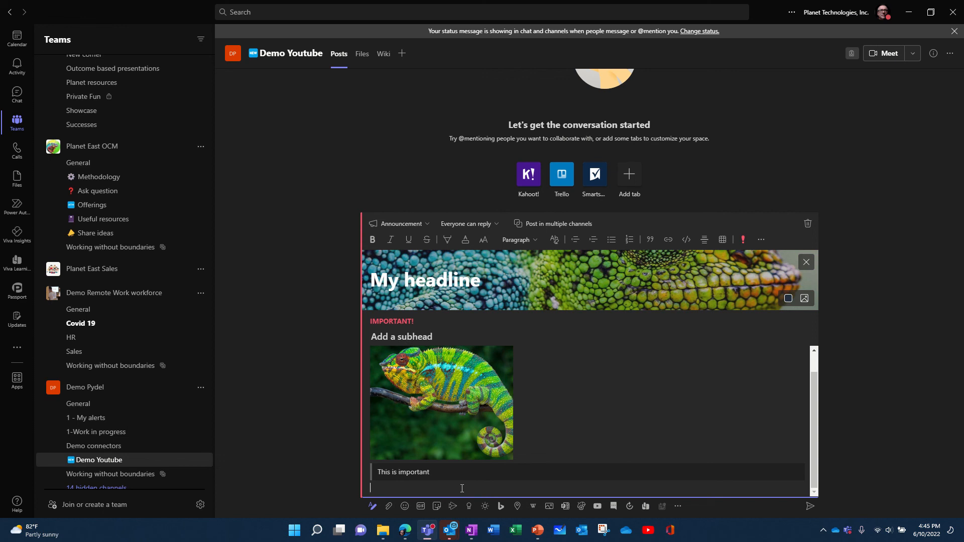
pyautogui.write('@')
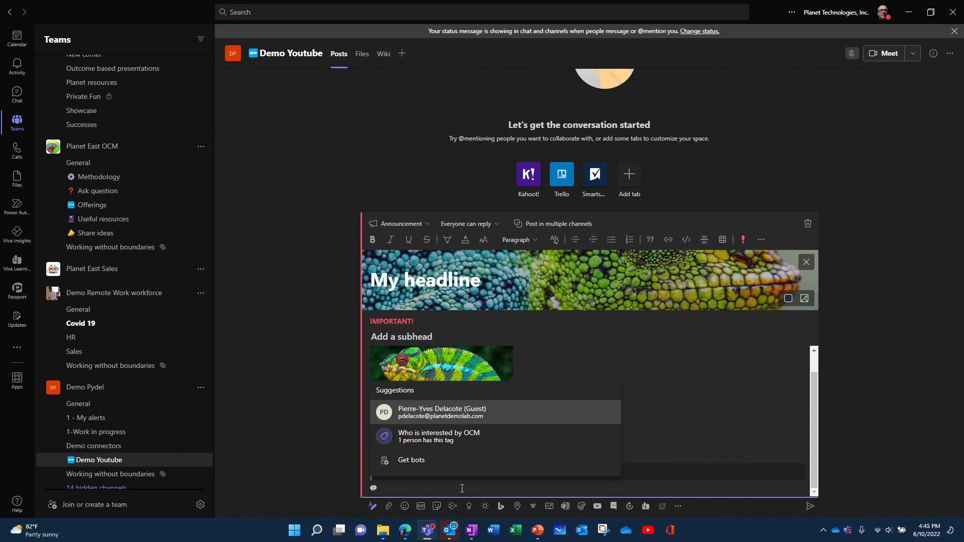
pyautogui.write('team')
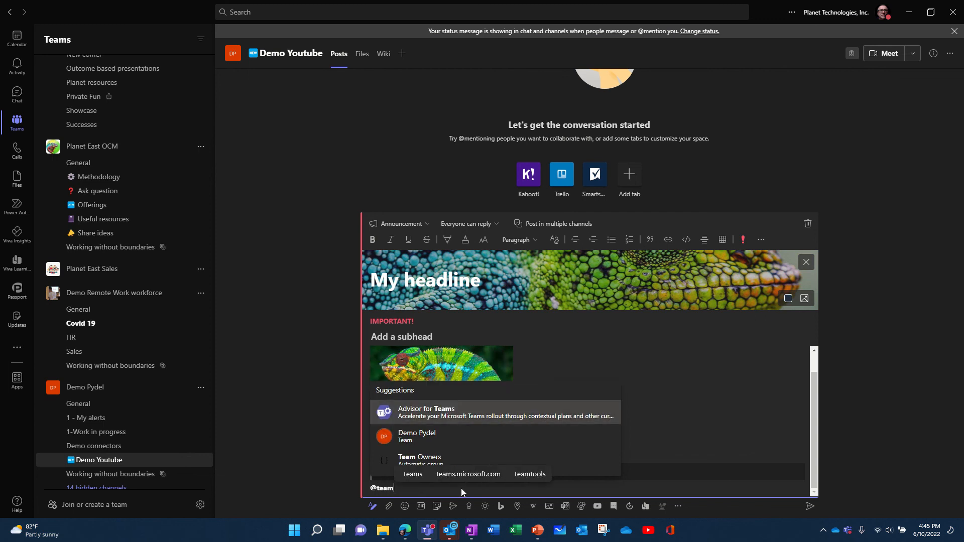
pyautogui.click(432, 442)
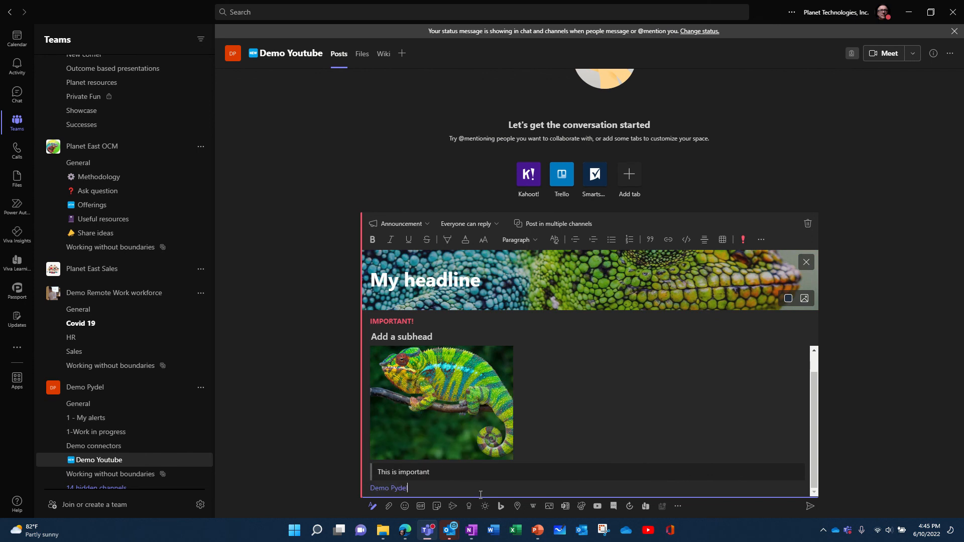
pyautogui.write(', @')
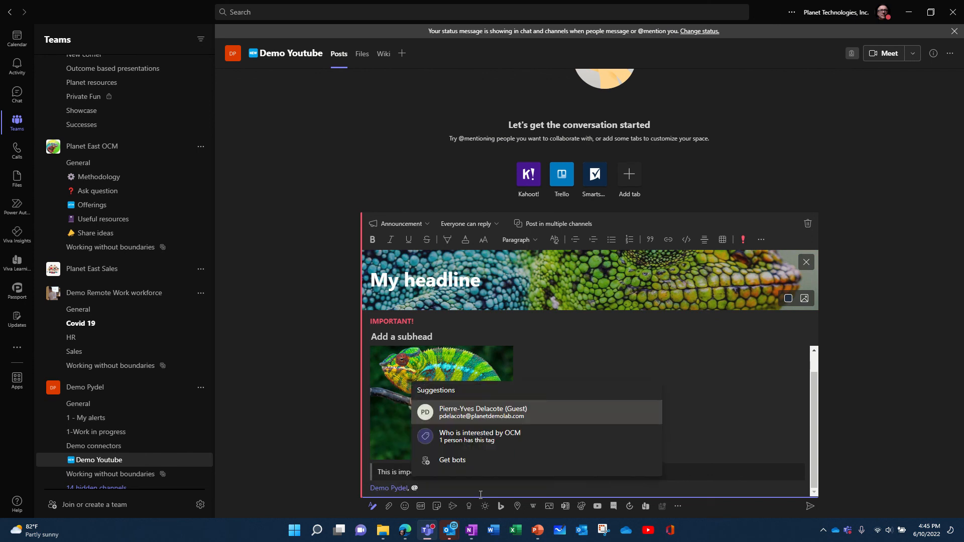
pyautogui.write('de')
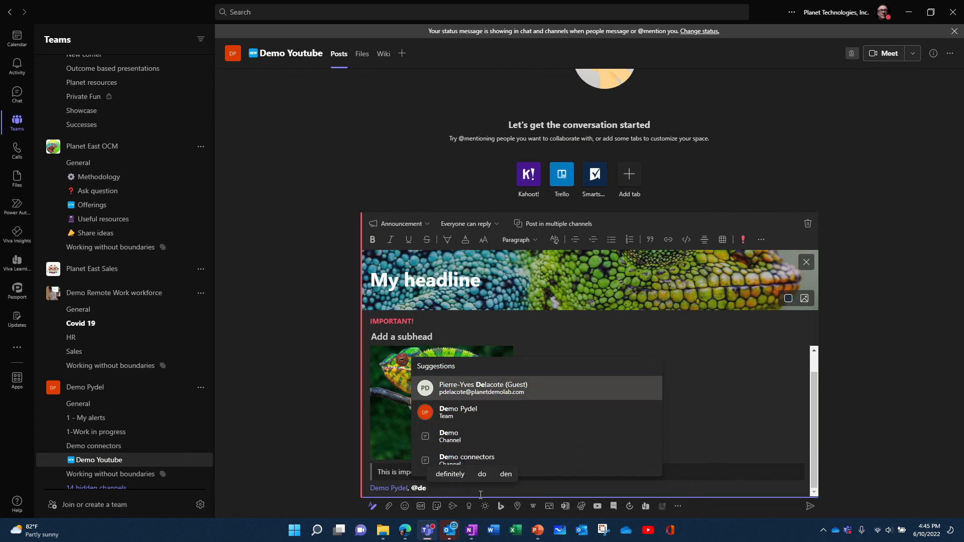
pyautogui.write('m')
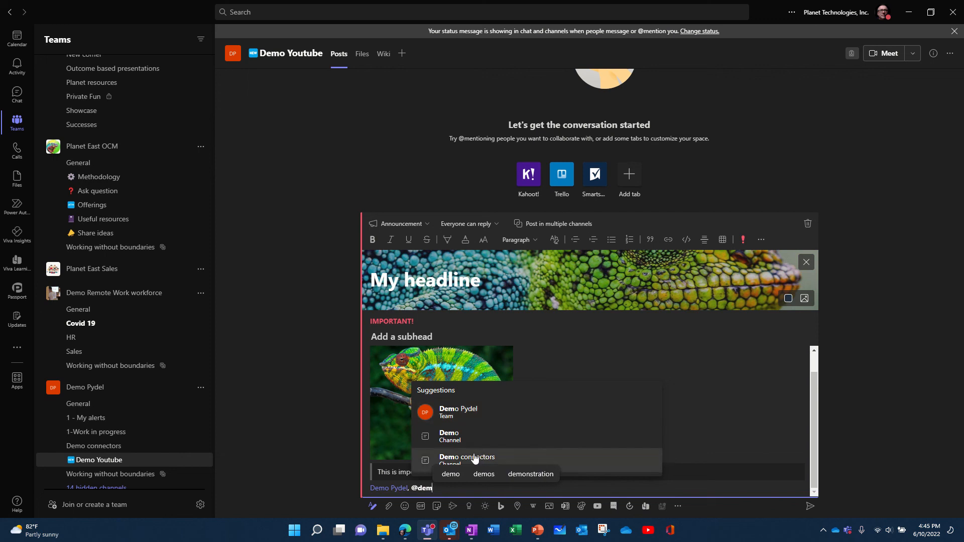
pyautogui.press('BackSpace')
pyautogui.press('BackSpace')
pyautogui.press('BackSpace')
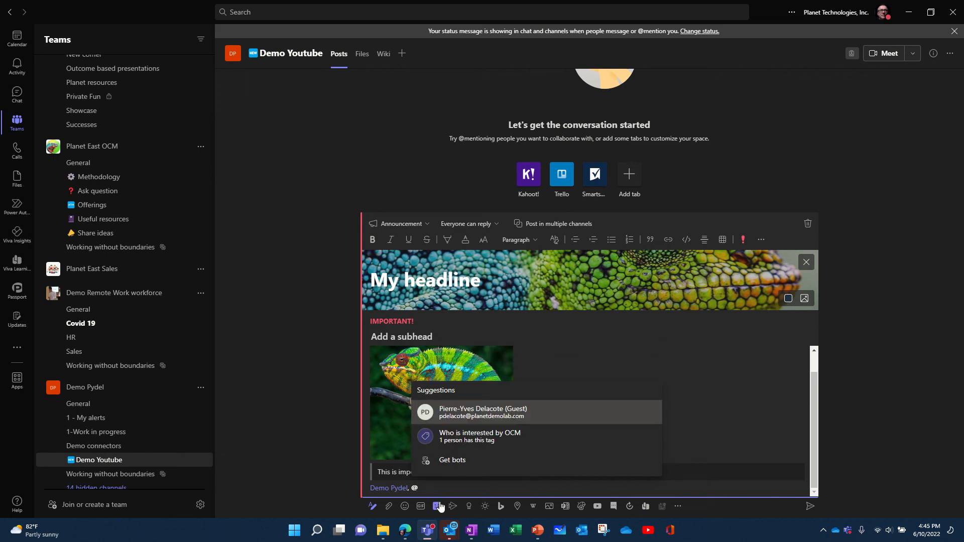
# - Complete the second mention with the NEW emoji and "De", choosing the Demo Youtube channel
pyautogui.press('super+period')
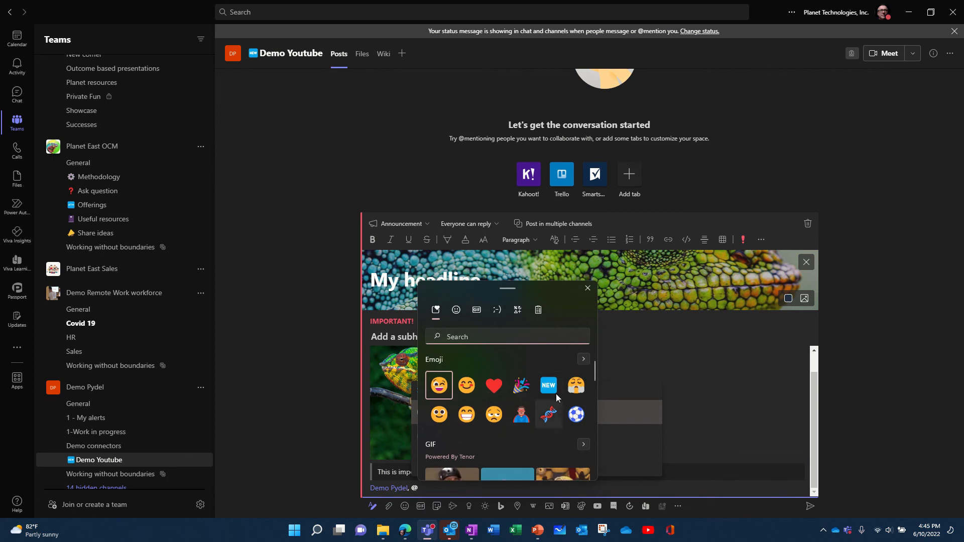
pyautogui.click(549, 385)
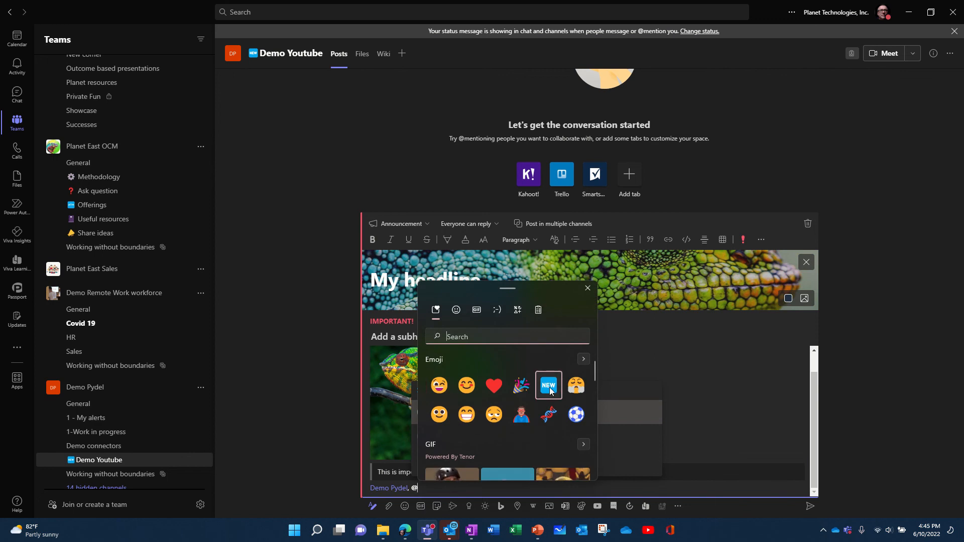
pyautogui.click(436, 489)
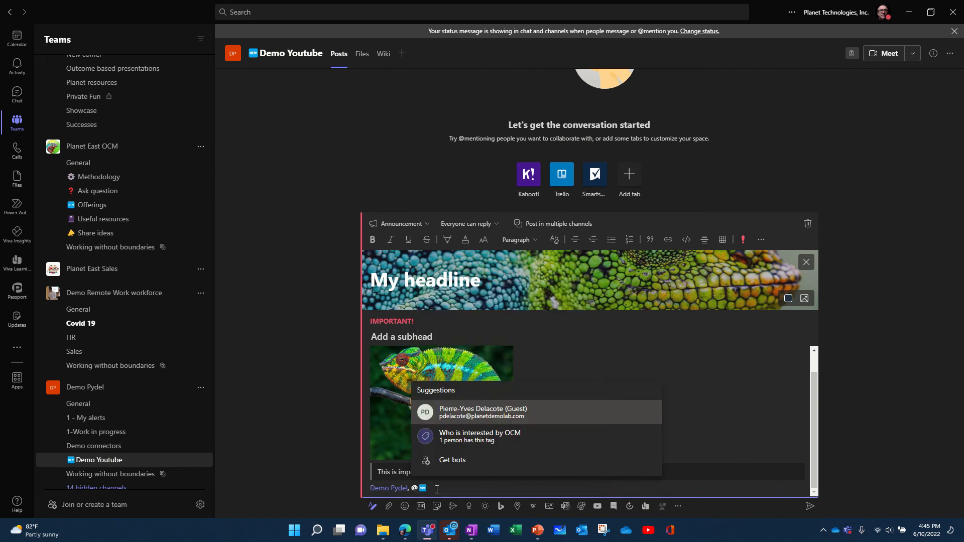
pyautogui.write('De')
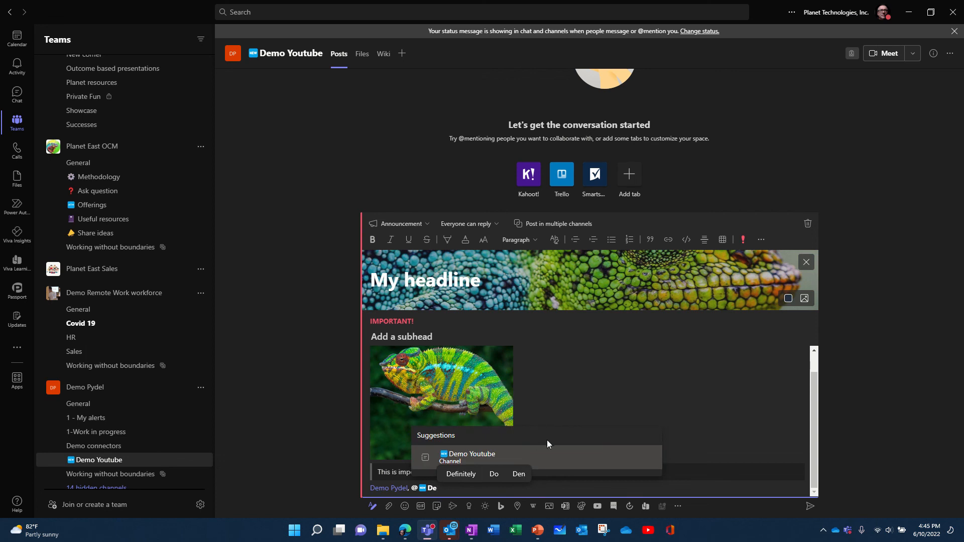
pyautogui.click(553, 457)
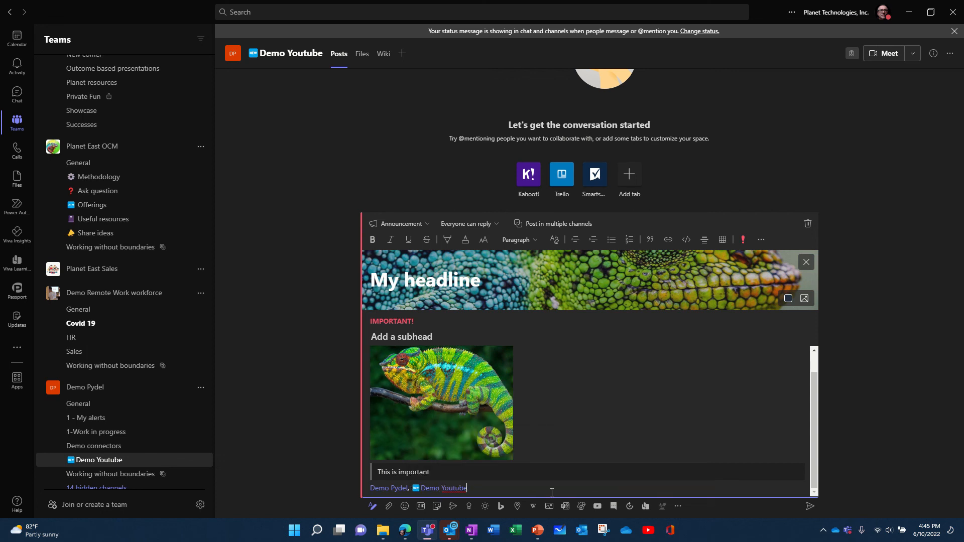
# - Add comma-separated mentions of the "Who is interested by OCM" tag and the suggested guest member, and post the announcement
pyautogui.write(', @')
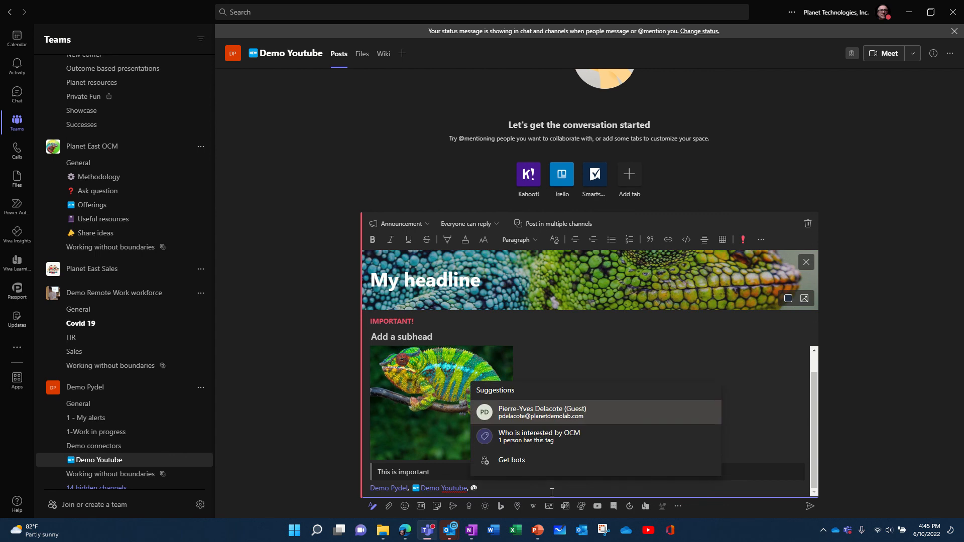
pyautogui.click(558, 438)
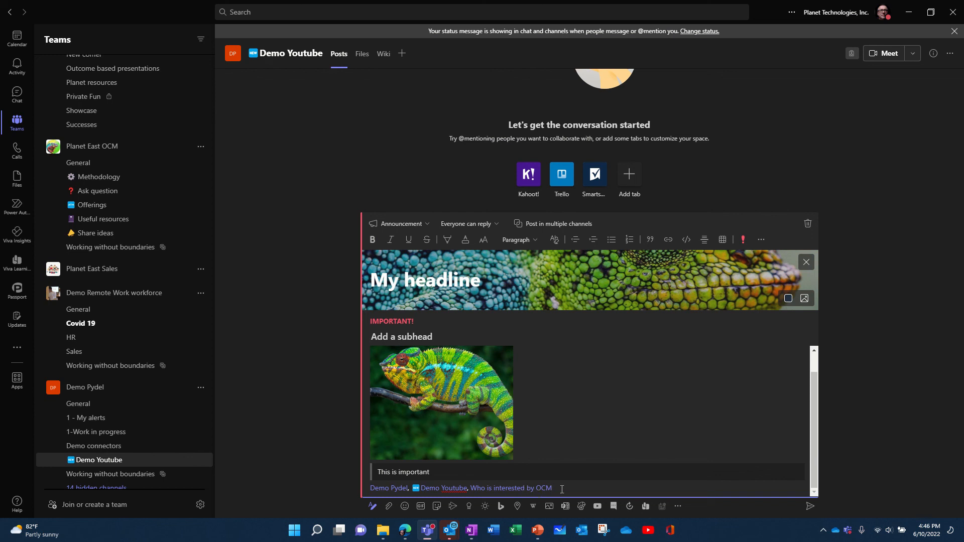
pyautogui.write(', @')
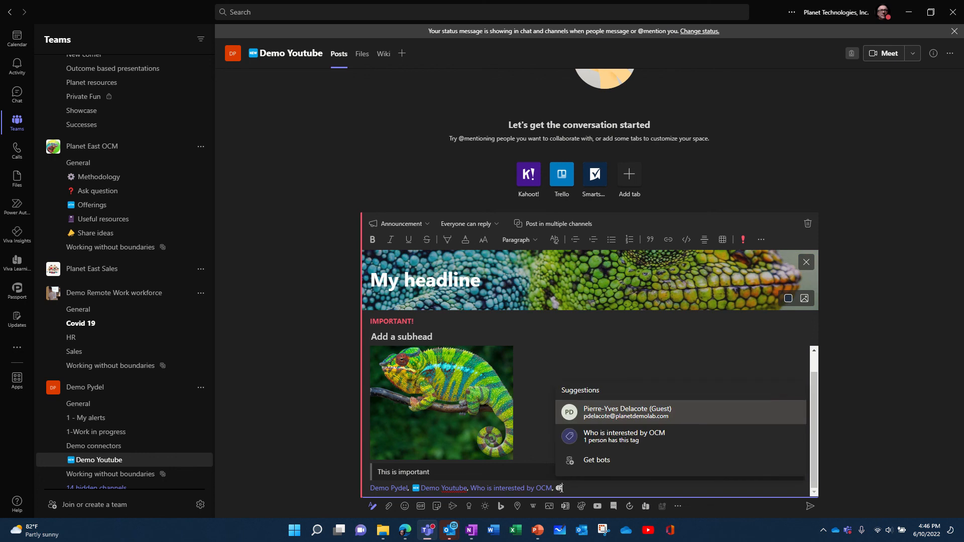
pyautogui.click(641, 415)
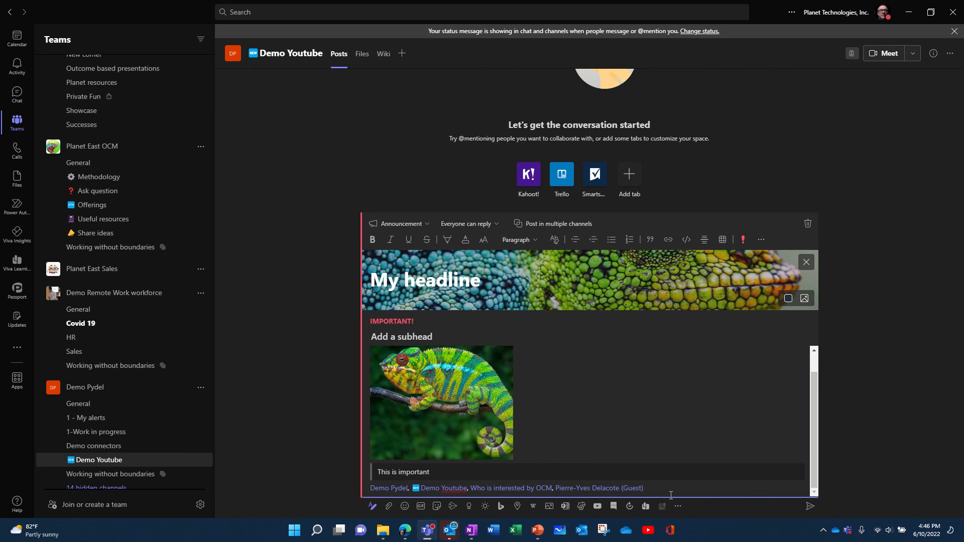
pyautogui.click(808, 506)
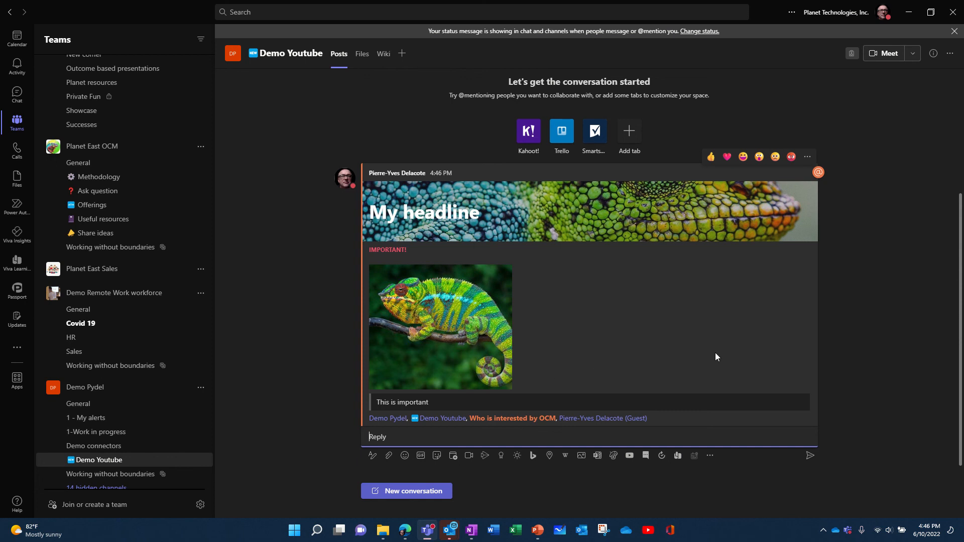
# - Pin the posted "My headline" announcement for everyone who views the channel
pyautogui.click(807, 157)
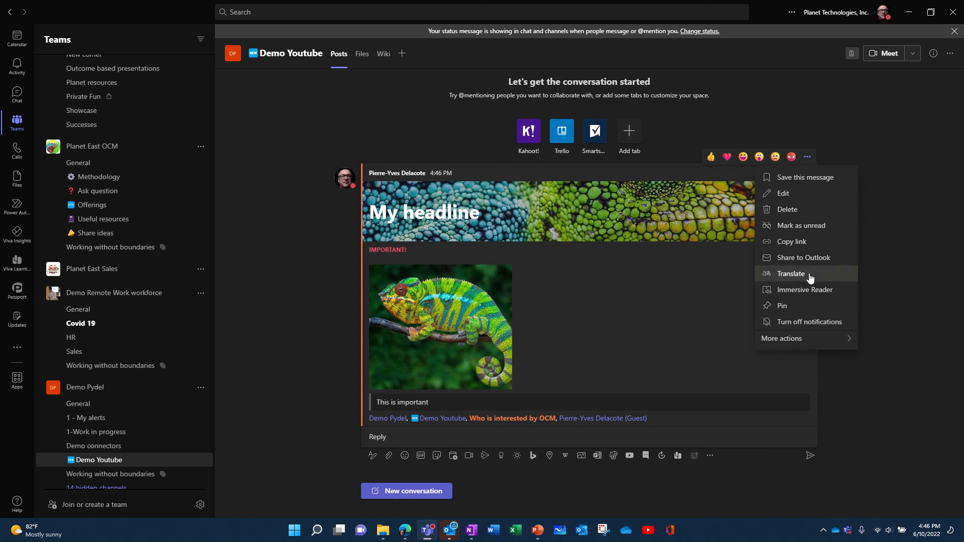
pyautogui.click(804, 305)
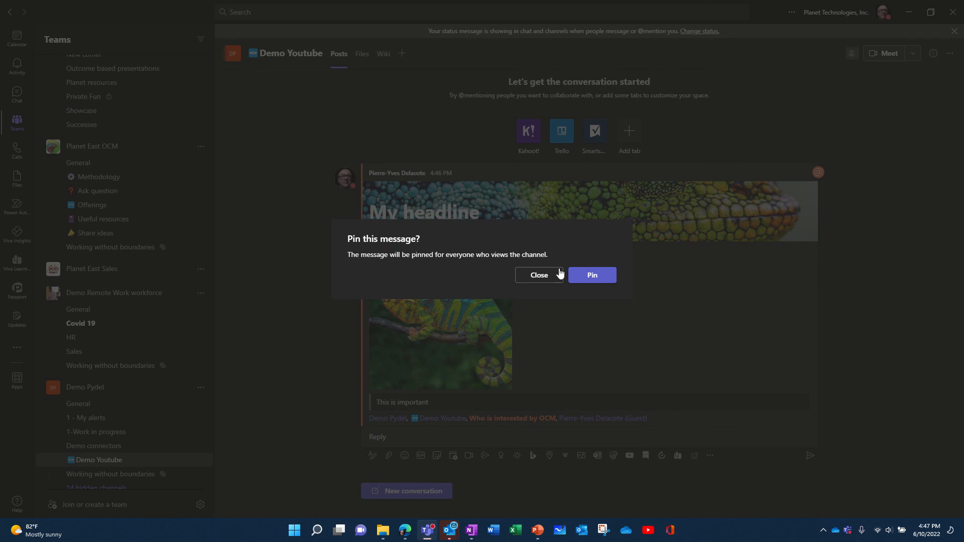
pyautogui.click(591, 277)
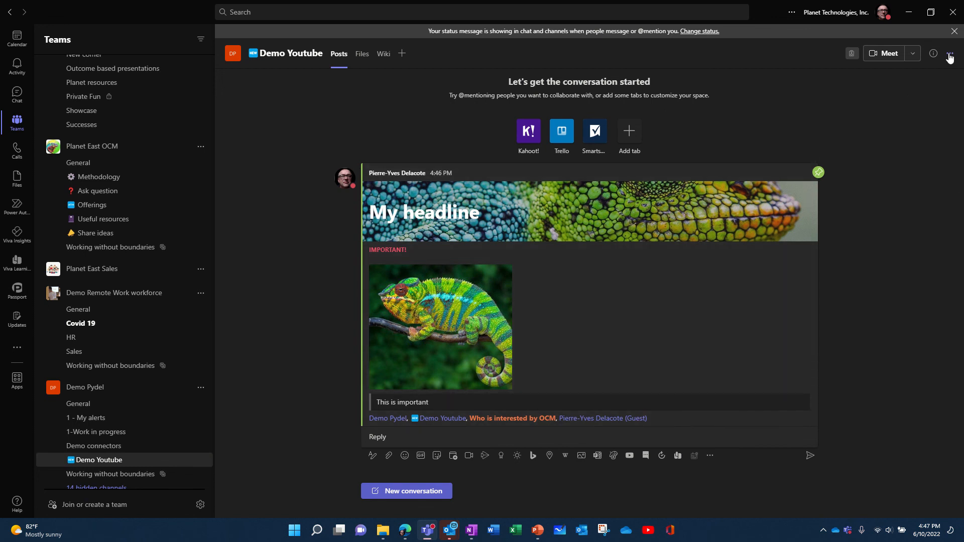
# - Show the Demo Youtube channel's information pane and examine its pinned posts
pyautogui.click(933, 53)
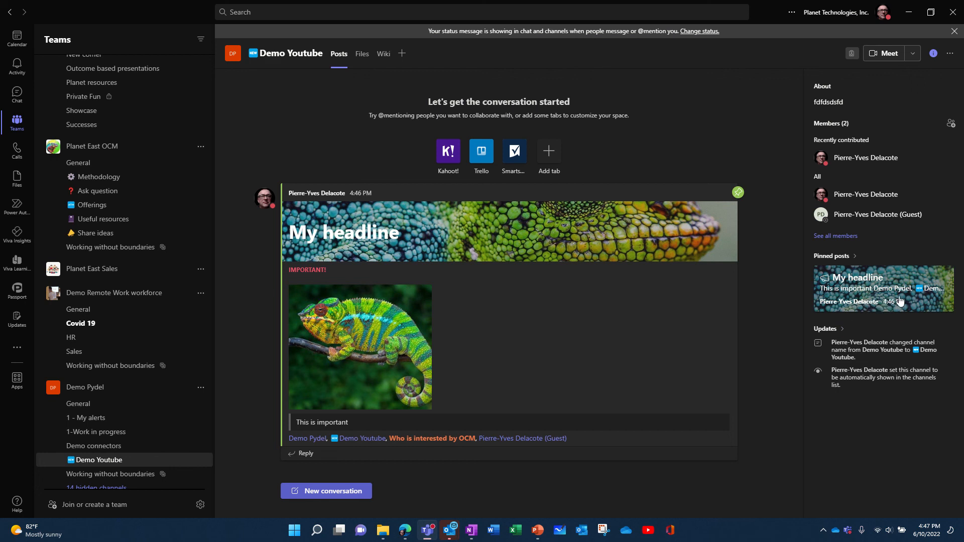
pyautogui.click(933, 55)
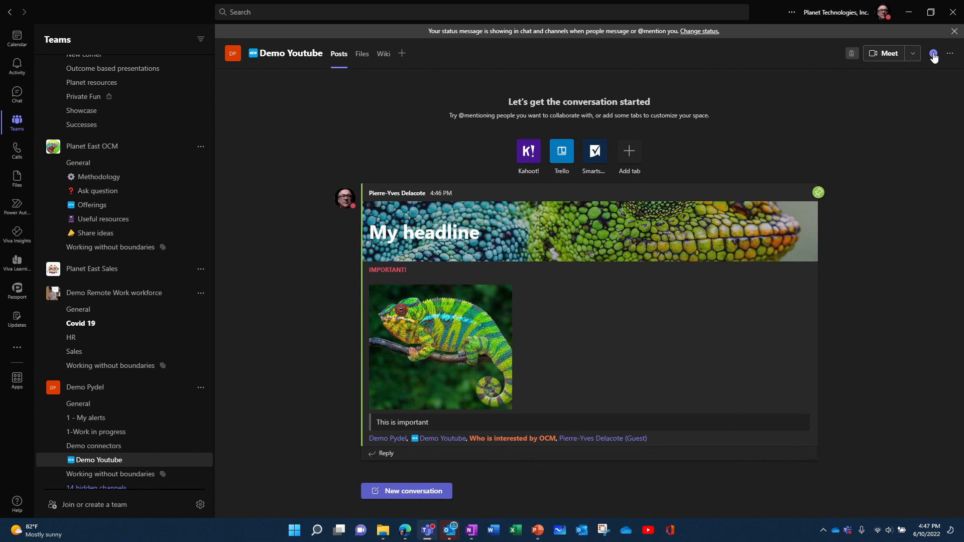
pyautogui.click(932, 55)
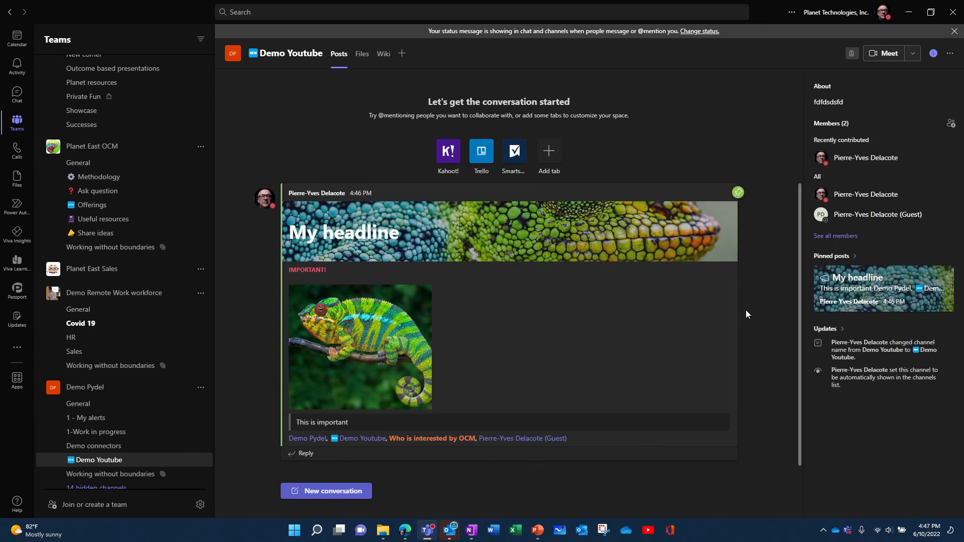
pyautogui.moveTo(656, 383)
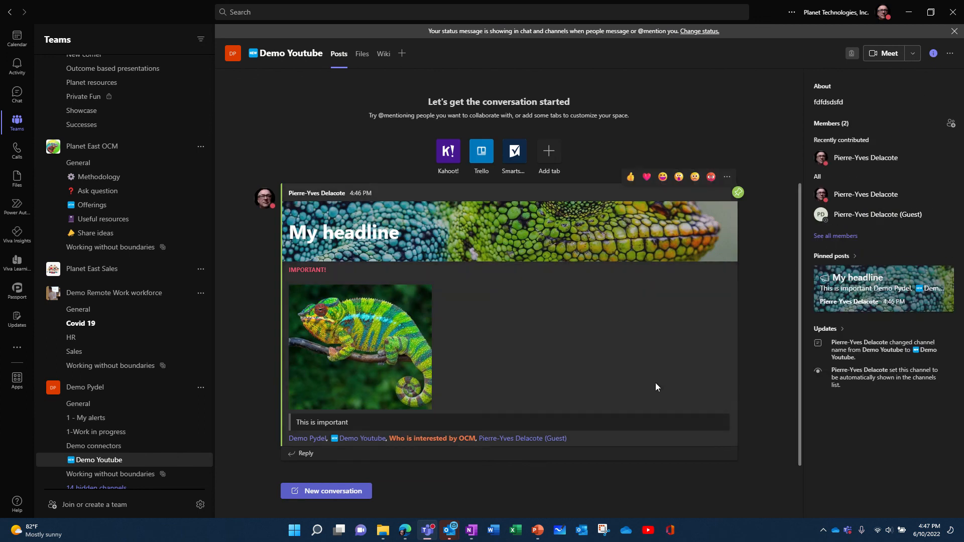